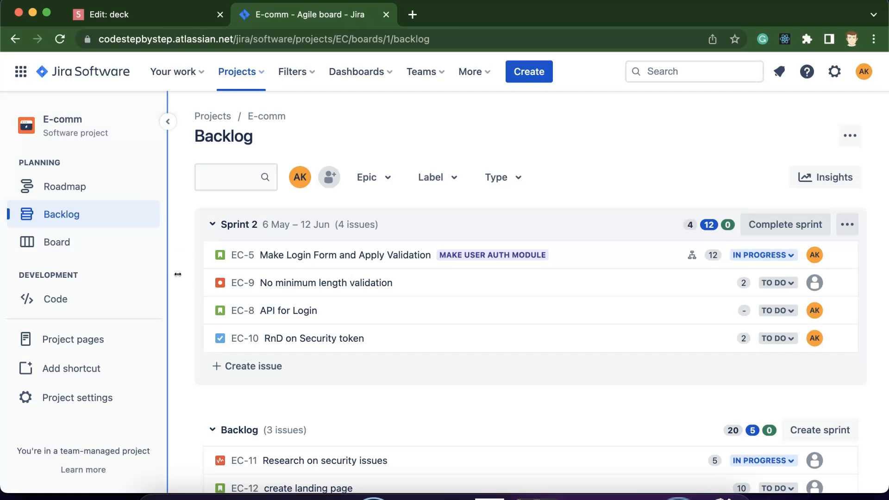
- Open the list of all dashboards in Jira
click(176, 15)
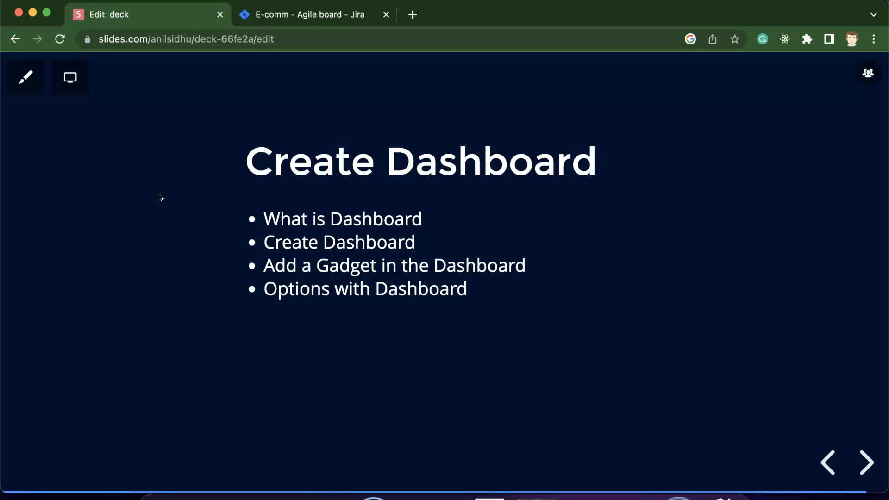
click(275, 14)
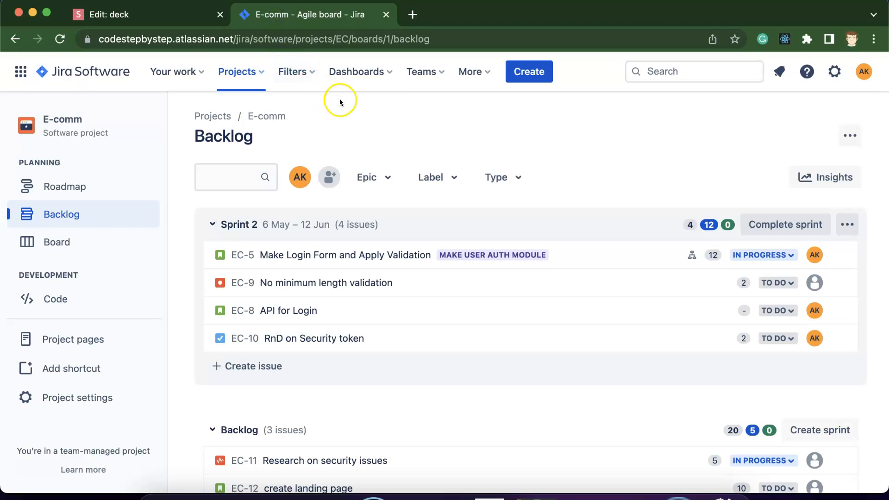
click(375, 73)
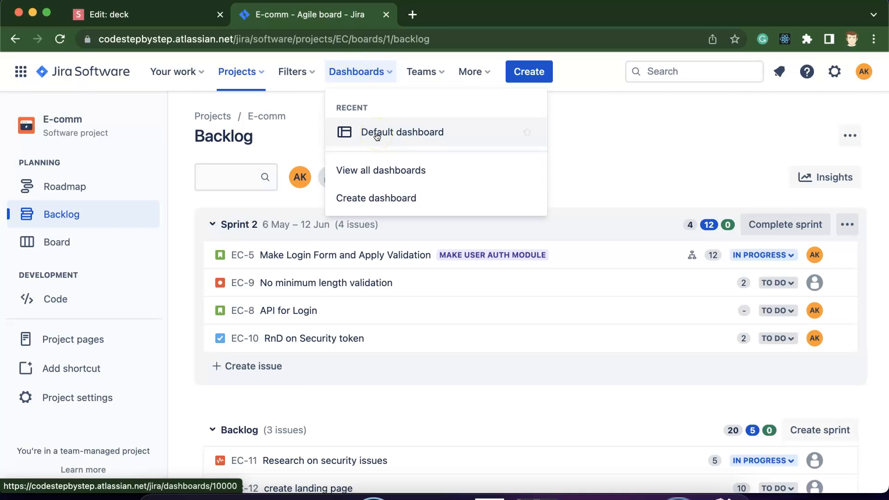
click(370, 171)
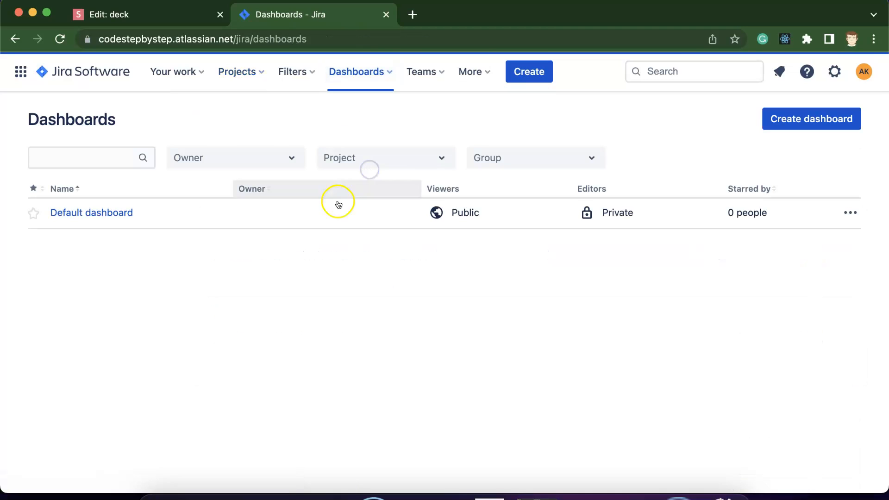
click(347, 73)
click(313, 280)
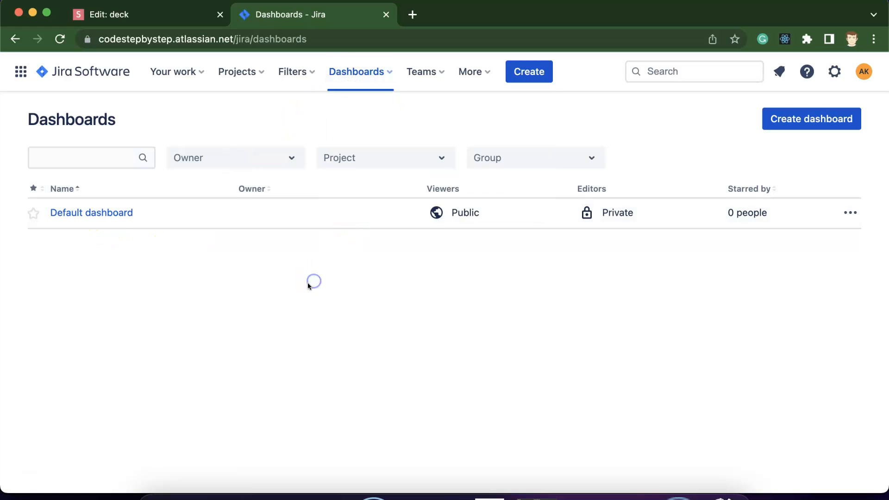
click(109, 217)
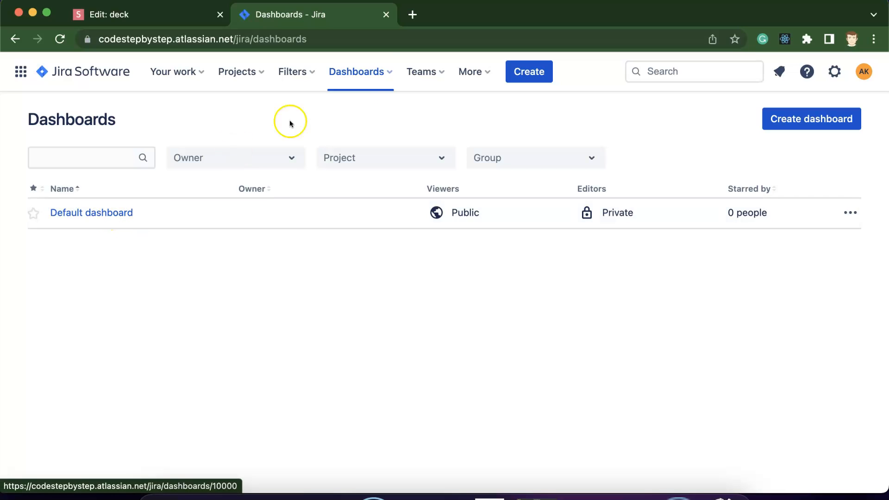
click(381, 77)
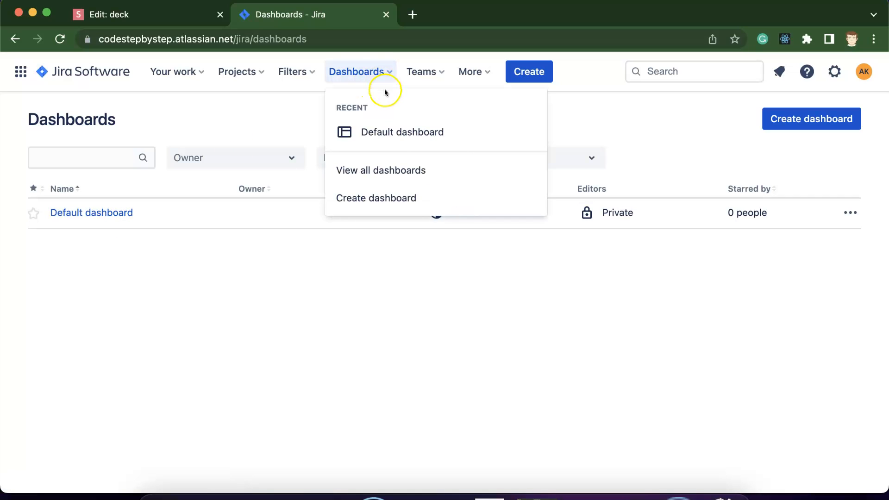
click(378, 240)
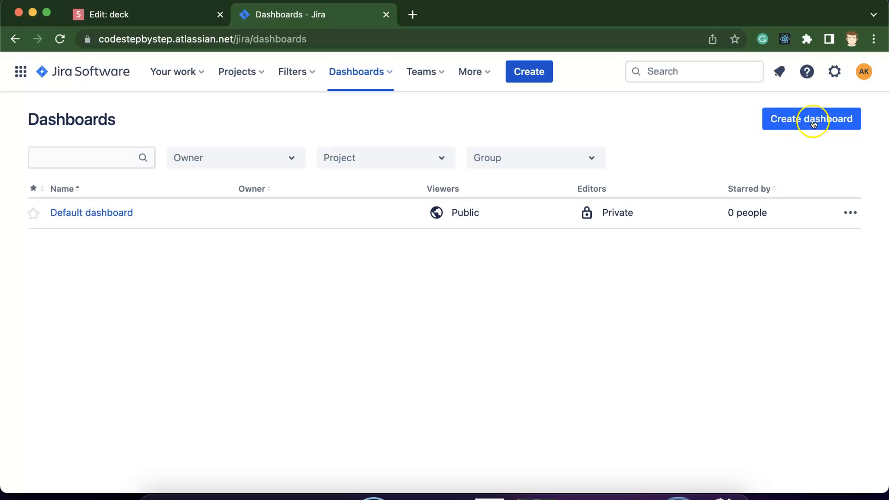
- Start a new dashboard and name it "My Personal Data", leaving the description empty
click(350, 72)
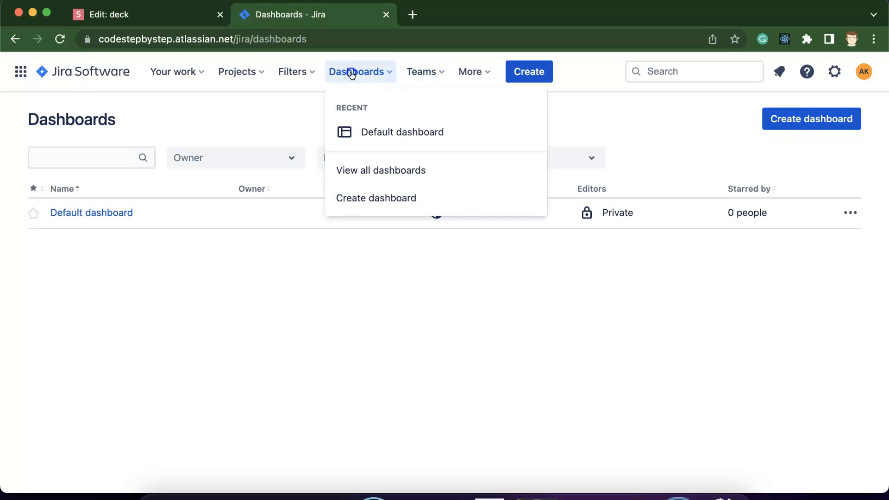
click(365, 202)
click(306, 178)
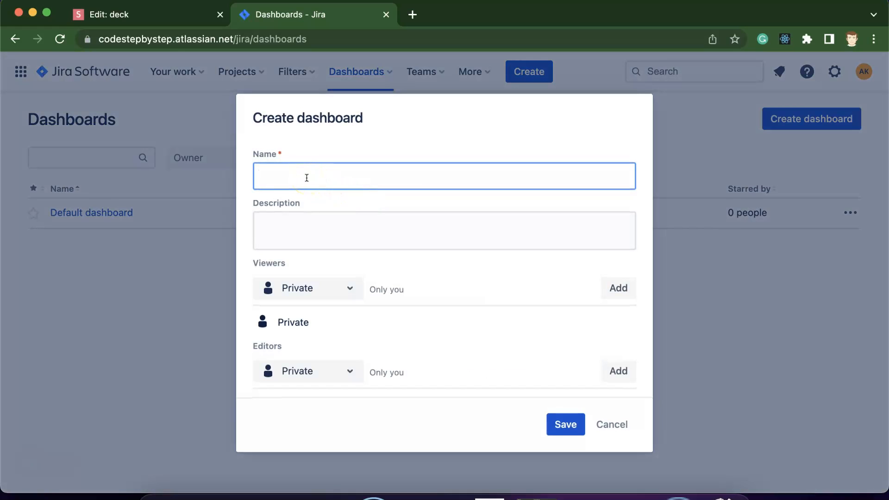
text(My)
key(BackSpace)
key(BackSpace)
text(MY )
text(y Pers)
text(on)
text(al Data)
click(308, 243)
- Choose the E-comm project with all roles in the new dashboard's Viewers setting, without adding it
scroll(391, 278, down, 1)
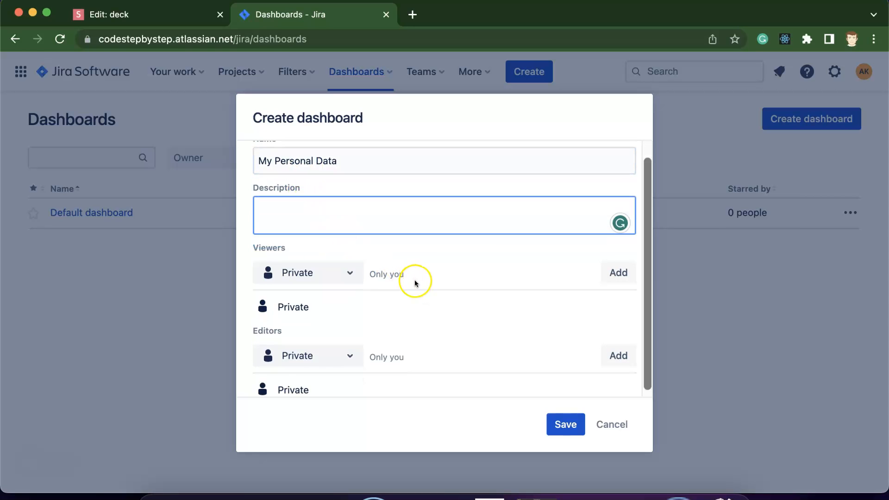
click(352, 271)
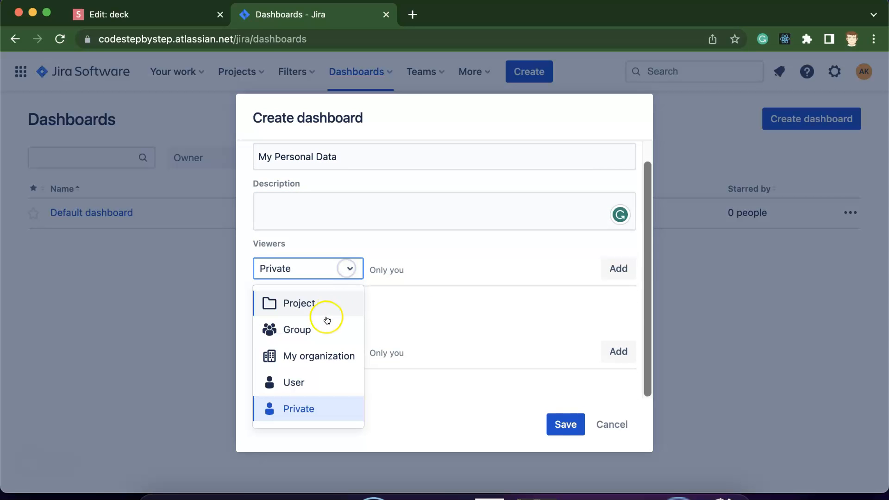
click(305, 308)
click(407, 267)
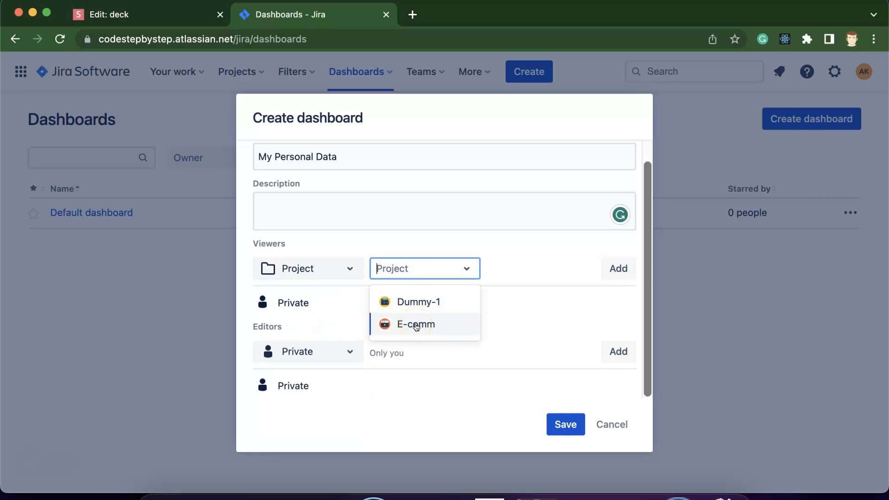
click(416, 326)
click(346, 272)
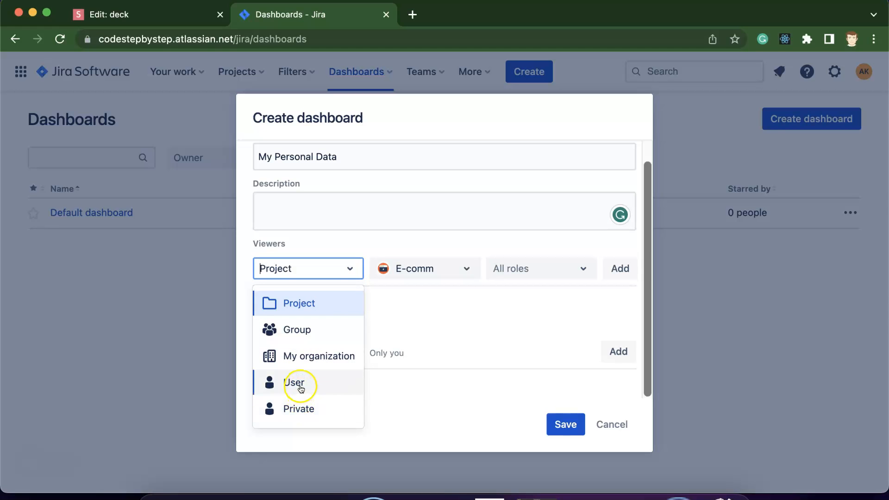
click(435, 285)
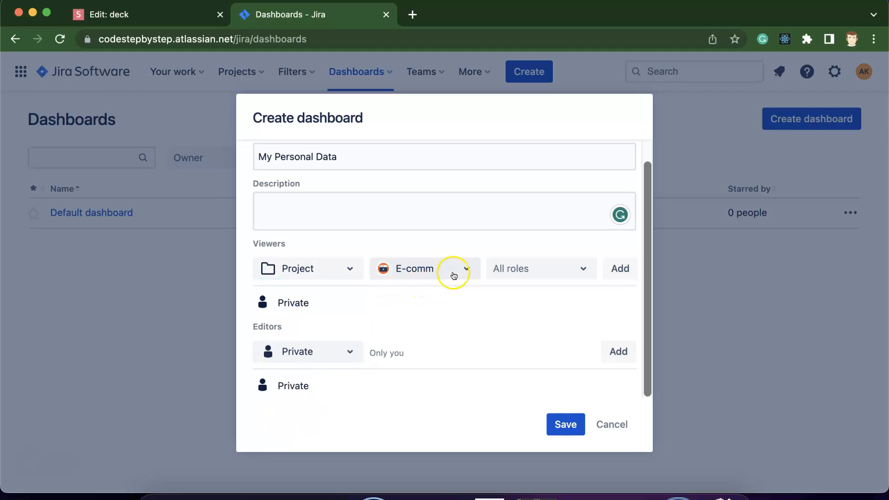
- Keep the editor access set to Private and save the new dashboard
click(349, 354)
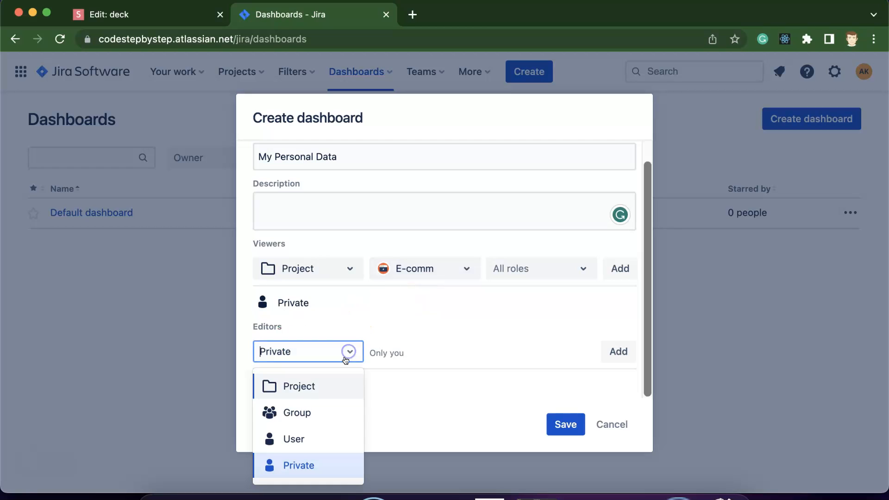
click(415, 349)
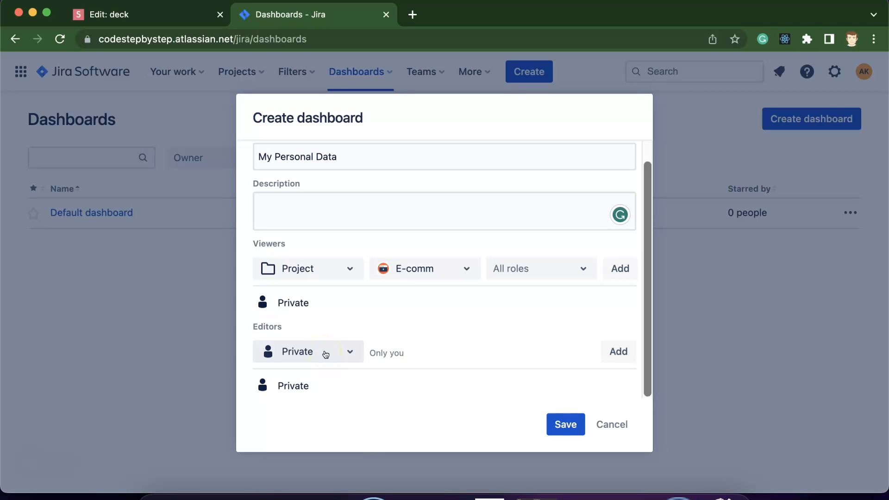
click(566, 425)
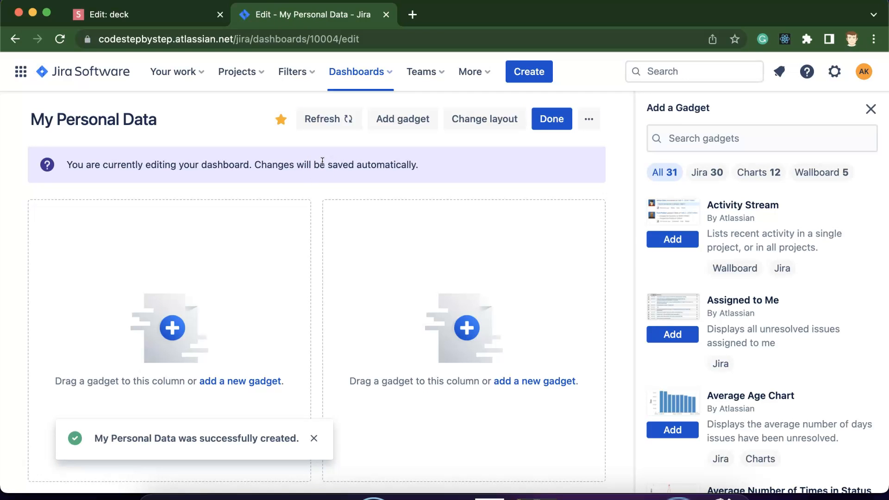
- Open the My Personal Data dashboard from the list of all dashboards and switch it to edit mode
click(354, 73)
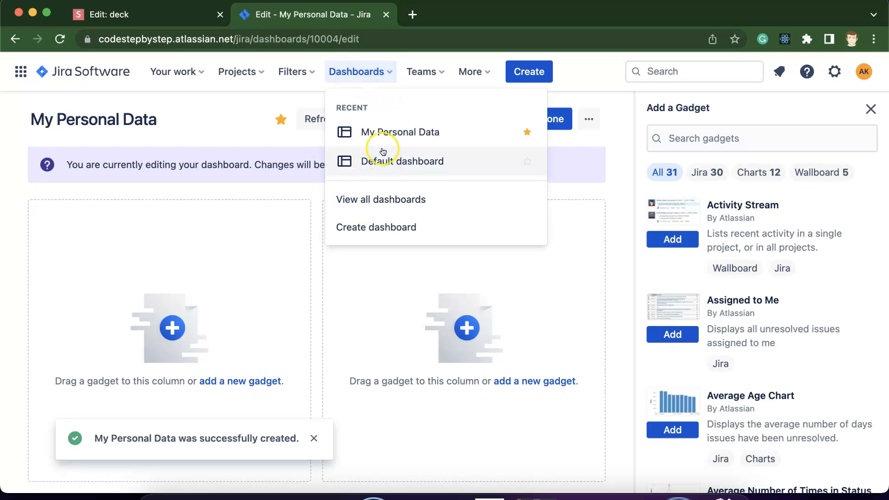
click(380, 198)
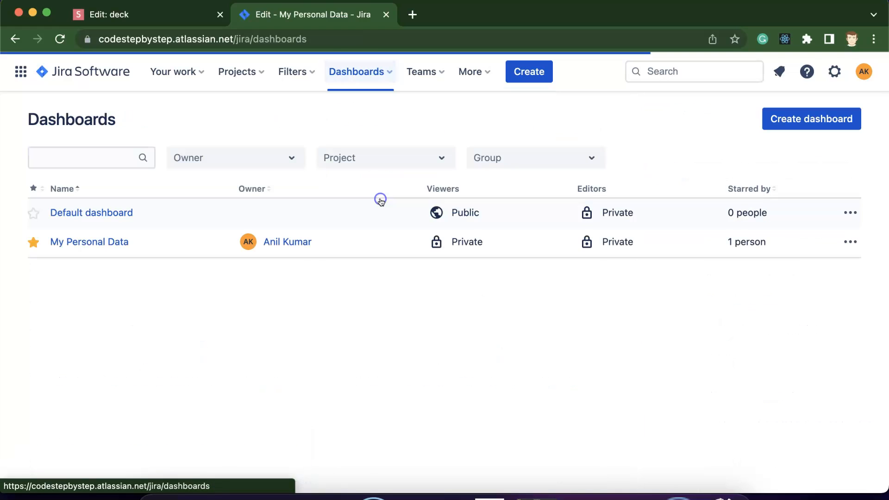
click(101, 244)
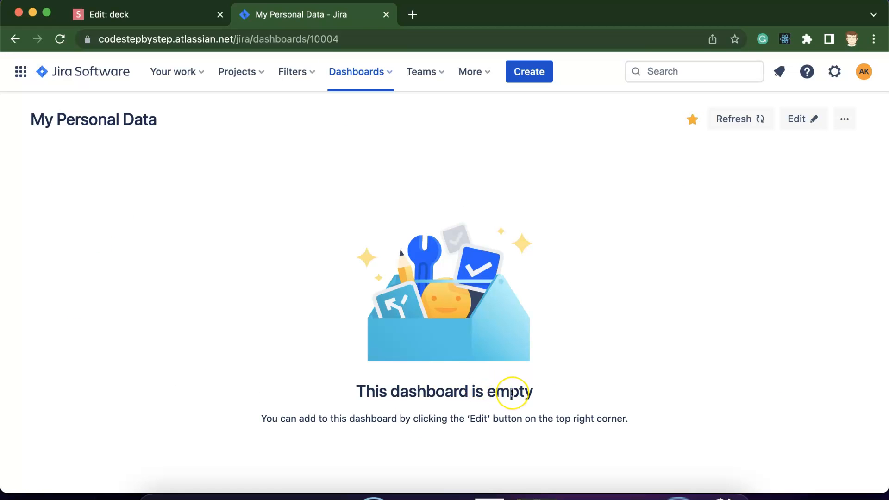
click(796, 119)
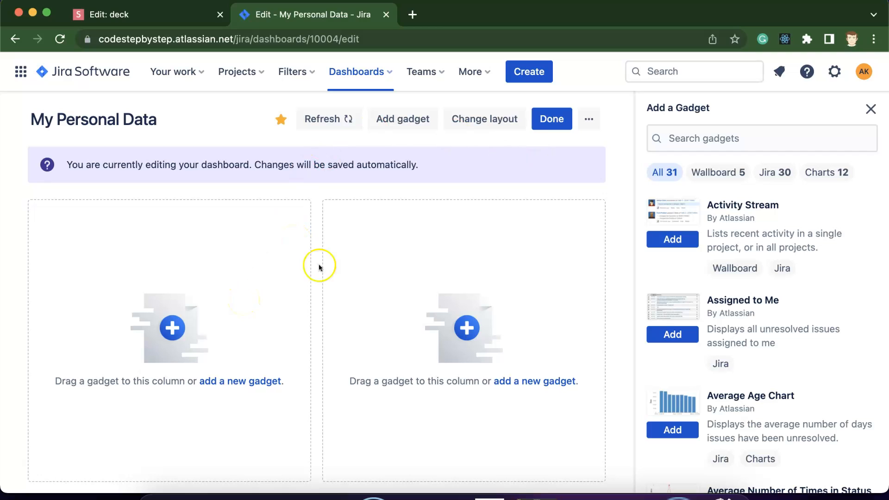
- Add the Assigned to Me gadget to the dashboard and set its number of results to 20
drag(650, 109, 689, 108)
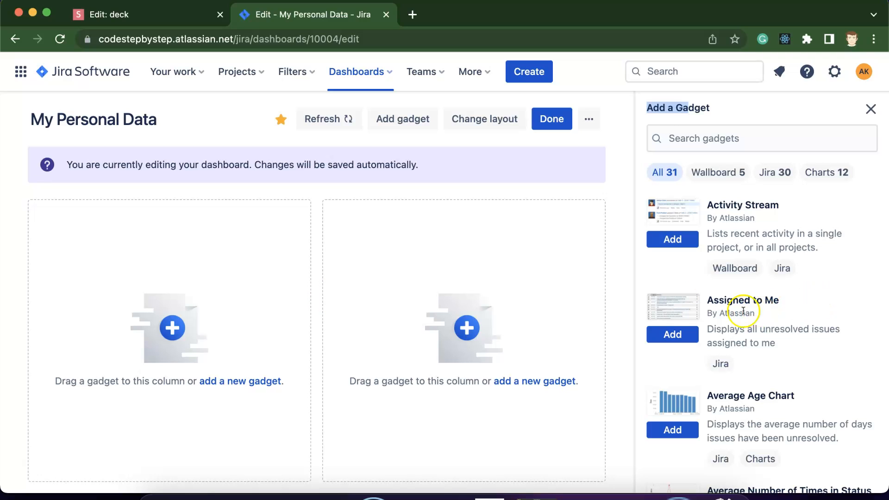
click(681, 335)
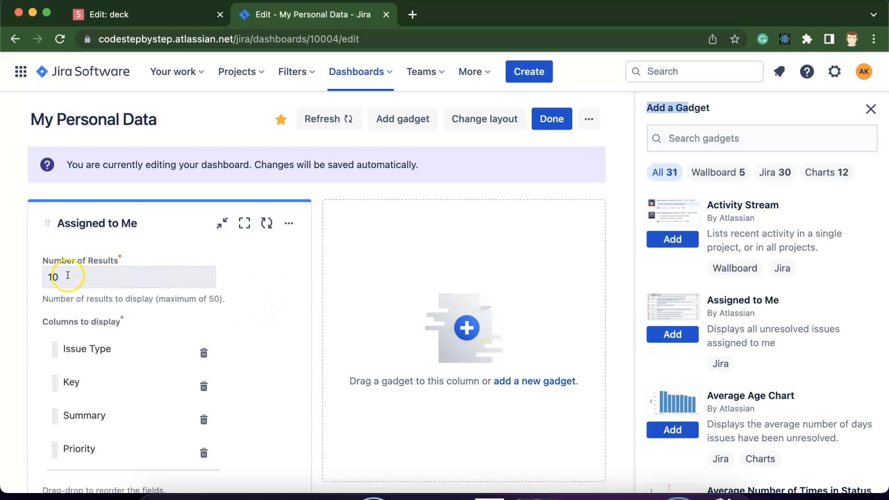
drag(68, 276, 50, 276)
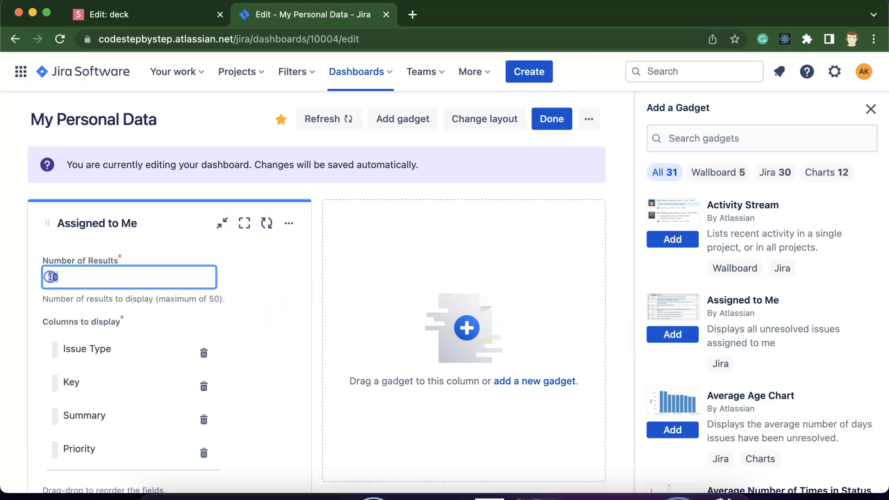
text(20)
click(276, 278)
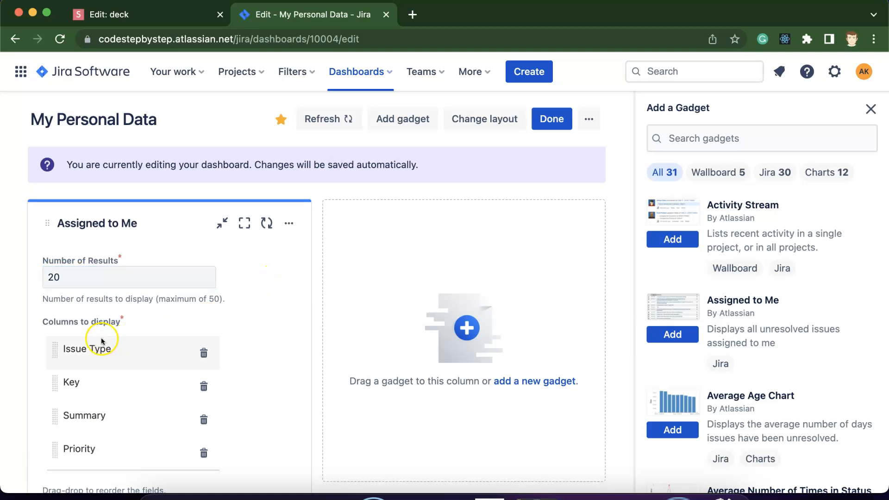
- Save the Assigned to Me gadget's configuration with its default columns and finish editing the dashboard
scroll(99, 341, down, 3)
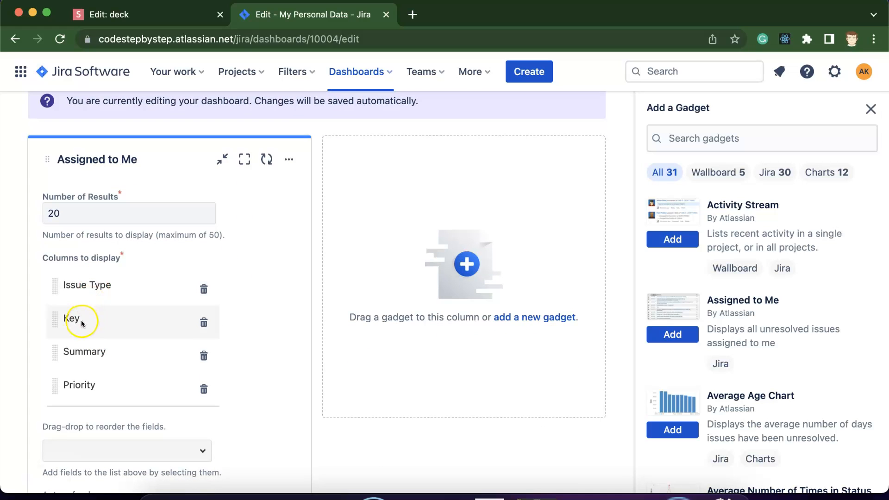
scroll(86, 385, down, 3)
scroll(87, 383, down, 4)
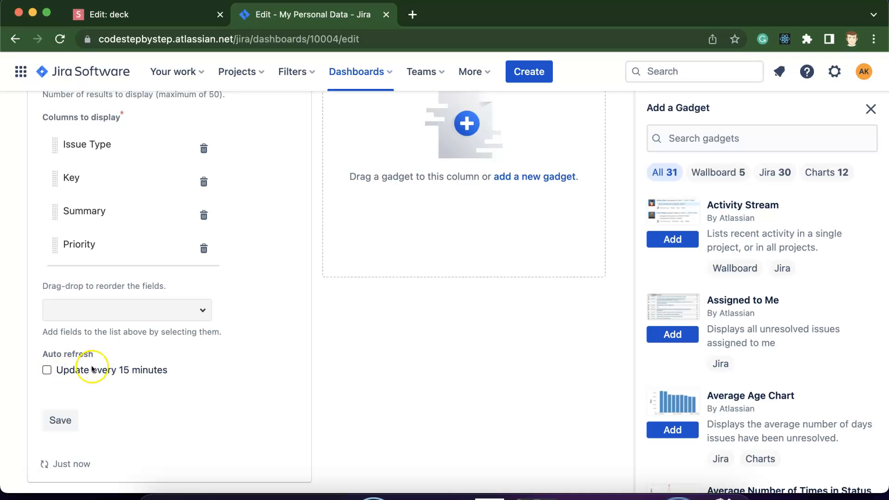
click(61, 422)
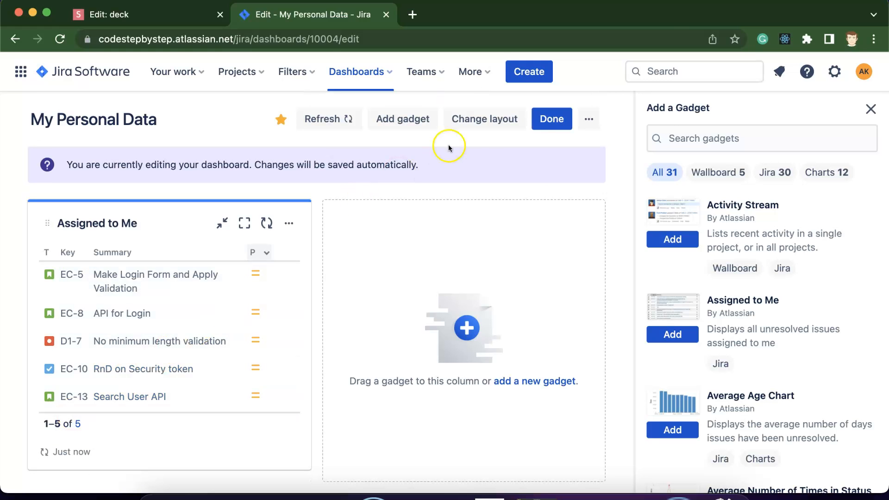
click(545, 119)
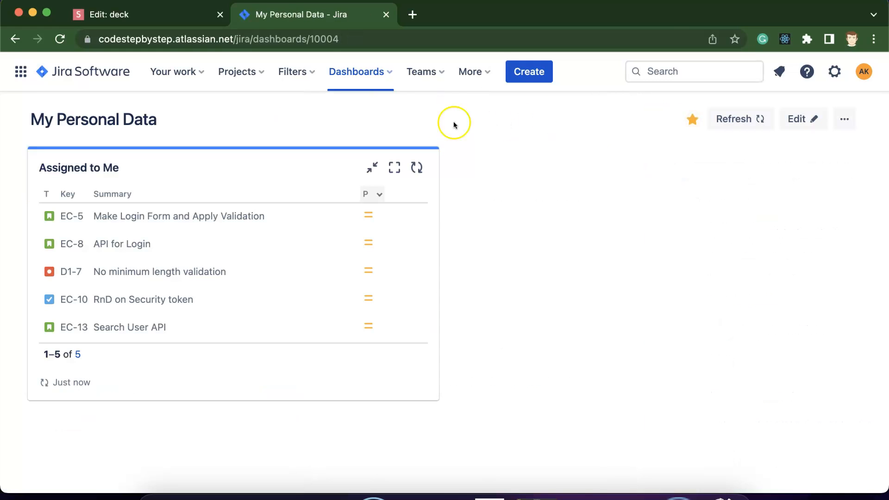
- Open the board of the E-comm project
click(355, 77)
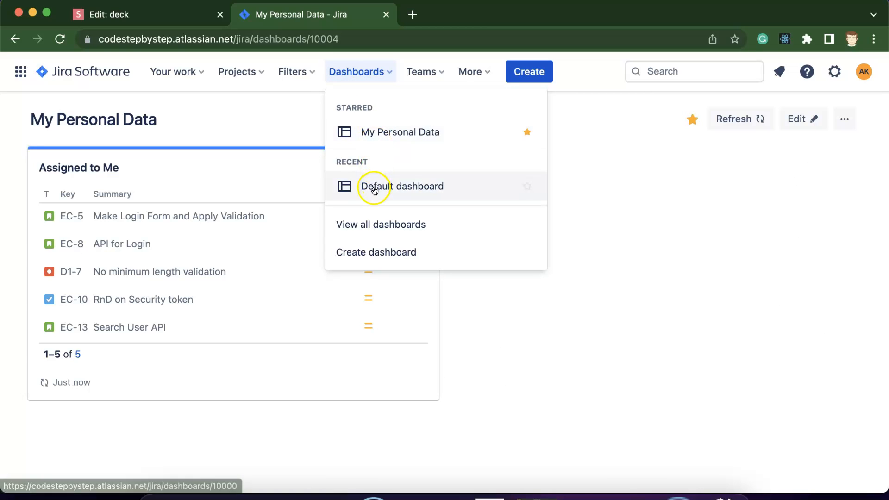
click(234, 79)
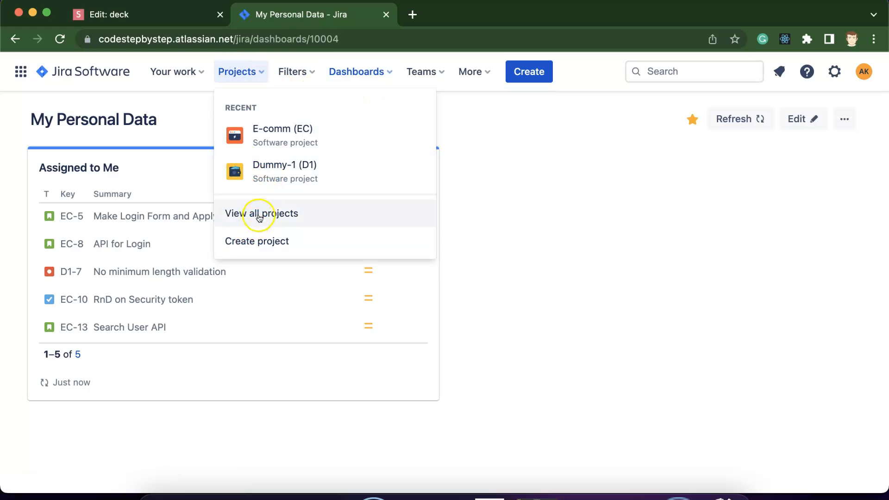
click(266, 129)
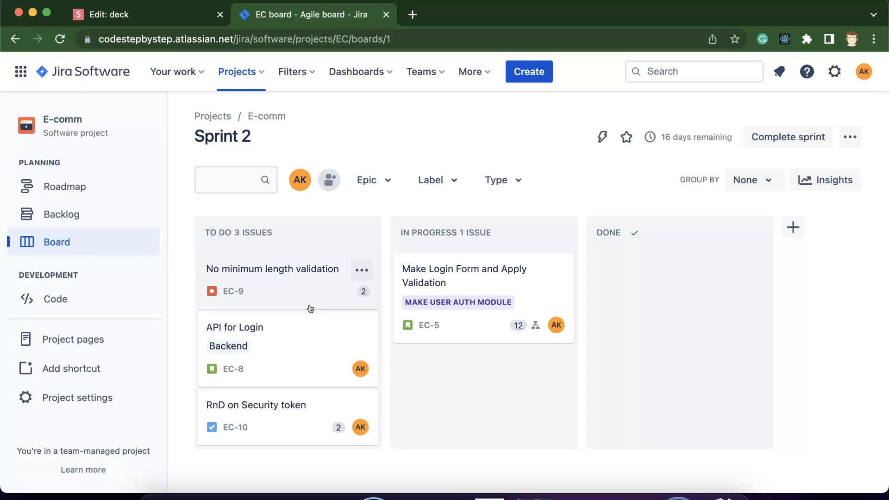
- Return from the project board to the list of all dashboards
click(377, 72)
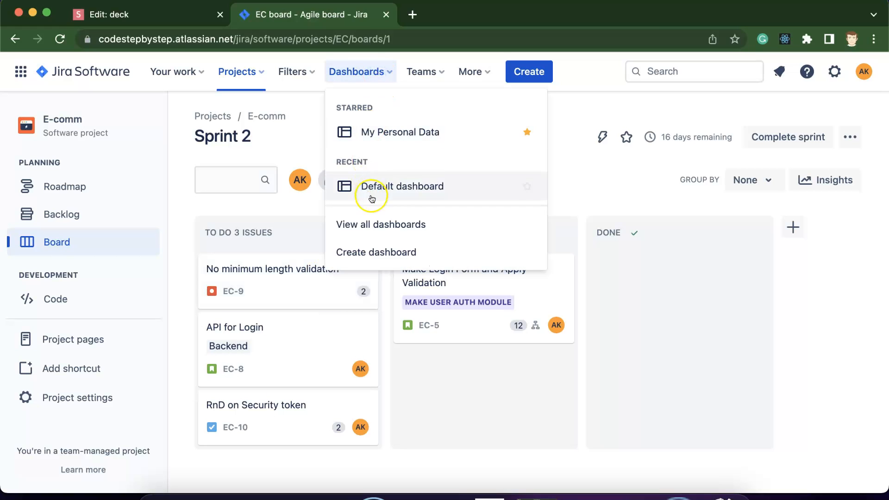
click(378, 224)
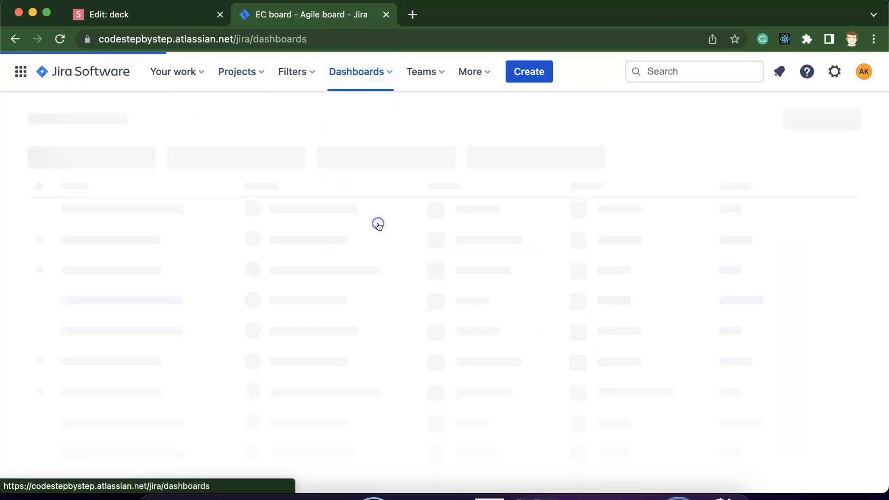
- Open the My Personal Data dashboard and put it into edit mode
click(74, 243)
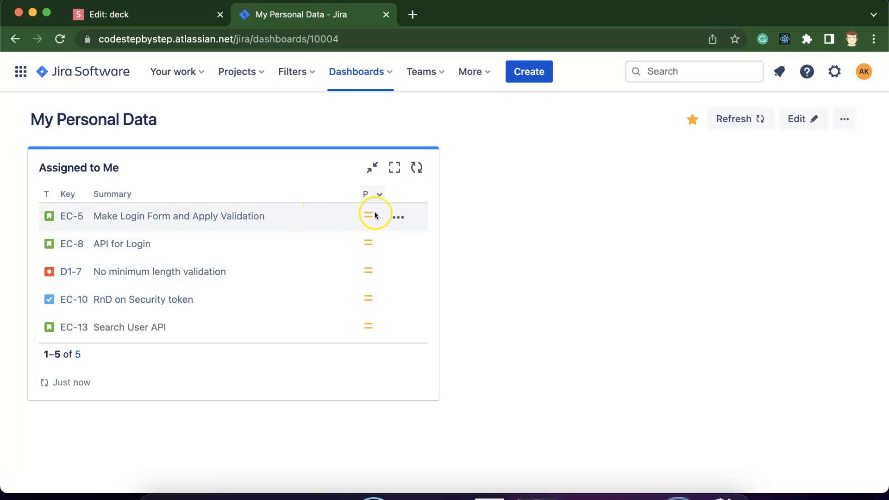
mouse_move(369, 220)
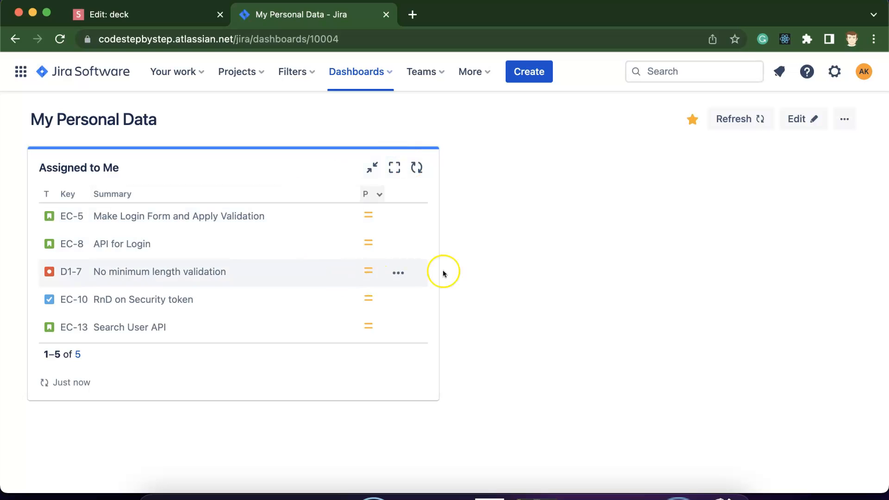
click(796, 119)
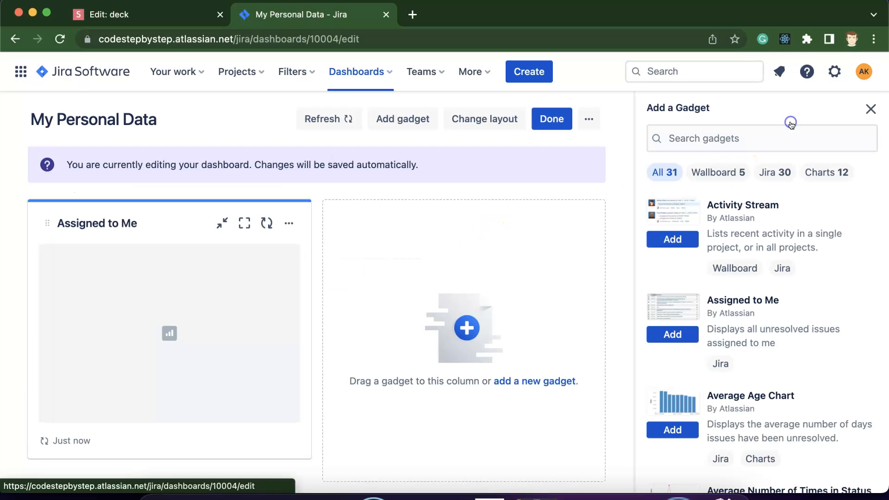
- Find the Issues in progress gadget among the available gadgets and add it to the dashboard
scroll(759, 301, down, 5)
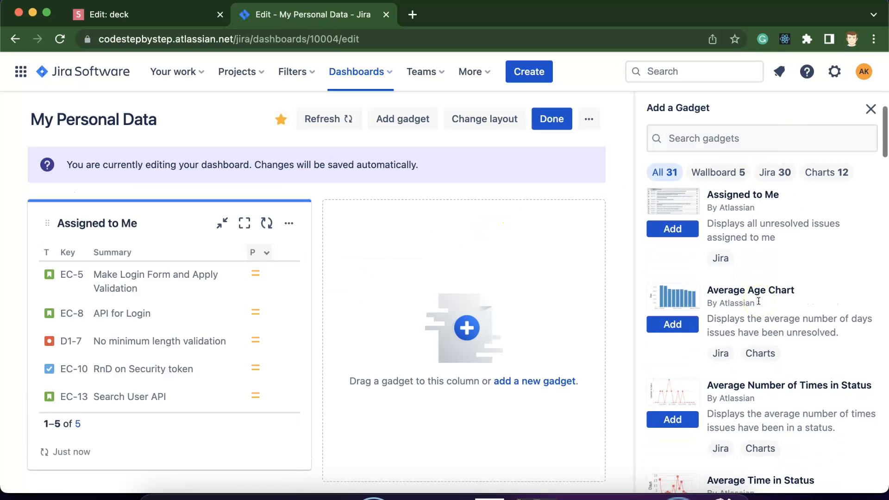
scroll(759, 302, down, 6)
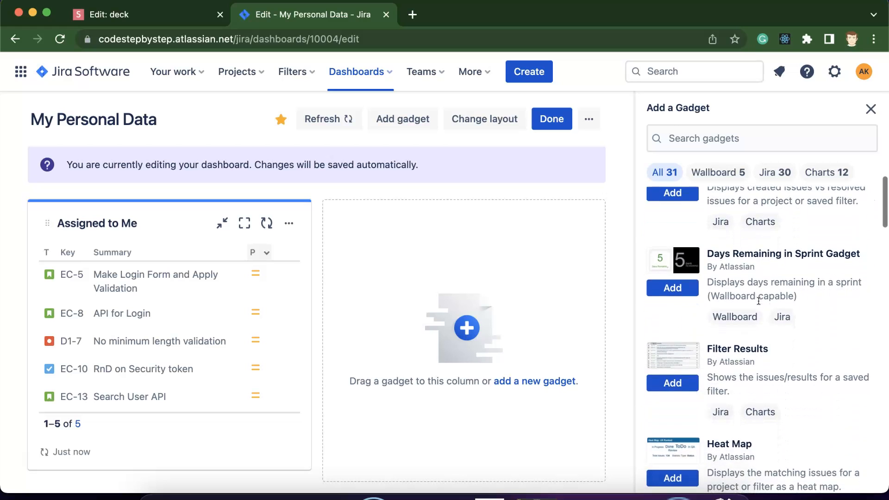
scroll(761, 334, down, 4)
scroll(763, 346, down, 5)
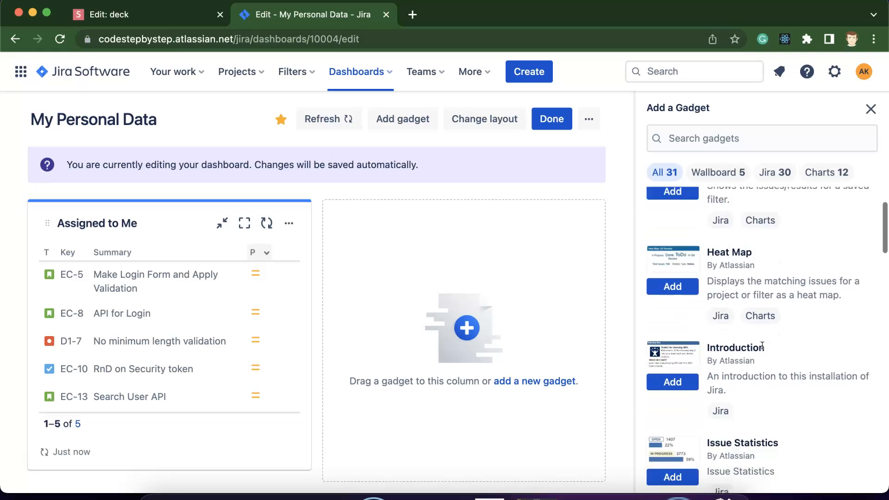
scroll(762, 345, down, 1)
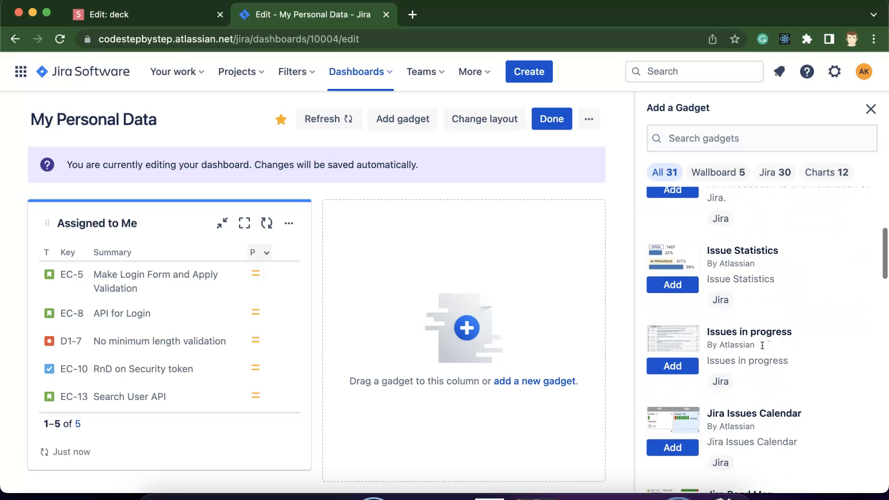
click(685, 370)
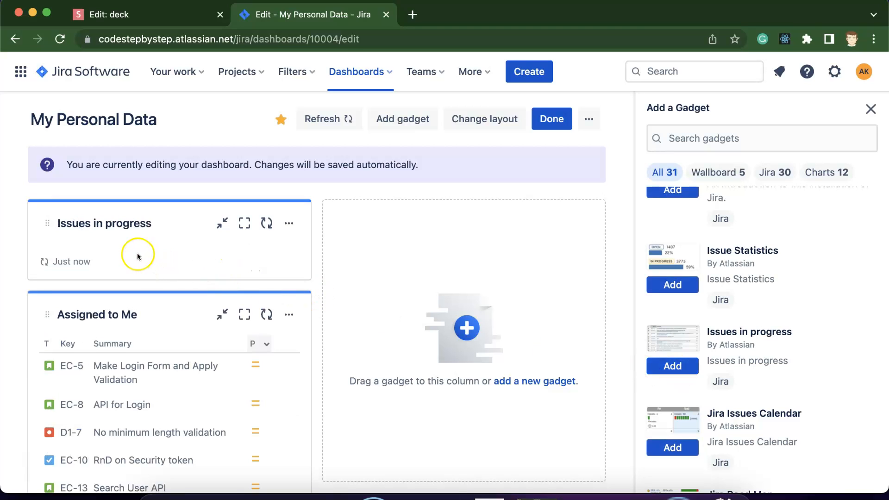
- Set the Issues in progress gadget's number of results to 5 and save its configuration with the default columns
click(72, 276)
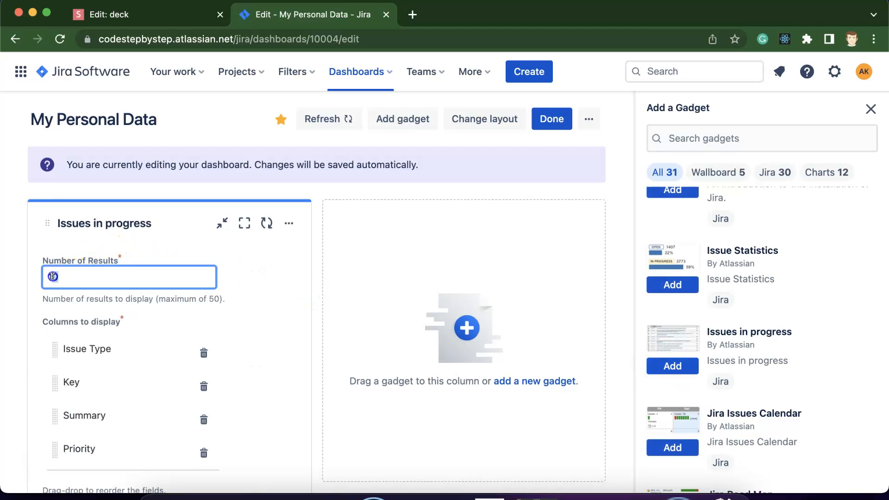
text(5)
click(276, 304)
scroll(276, 305, down, 2)
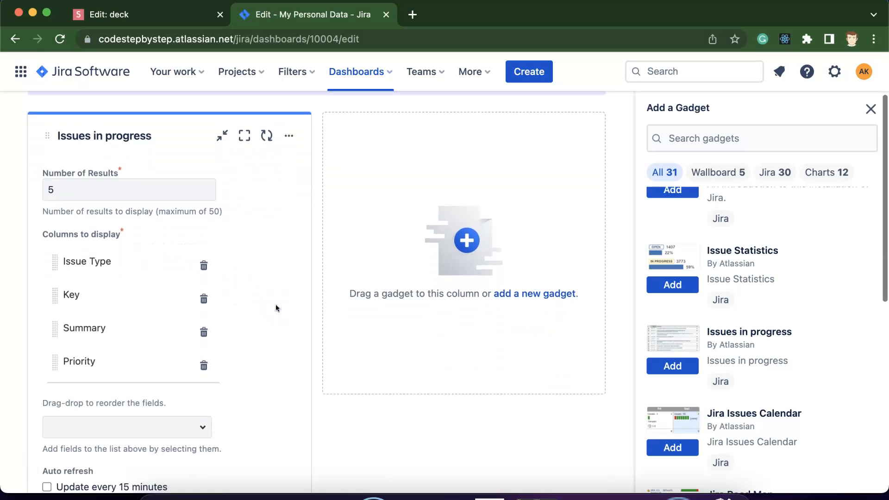
scroll(276, 304, down, 2)
click(202, 347)
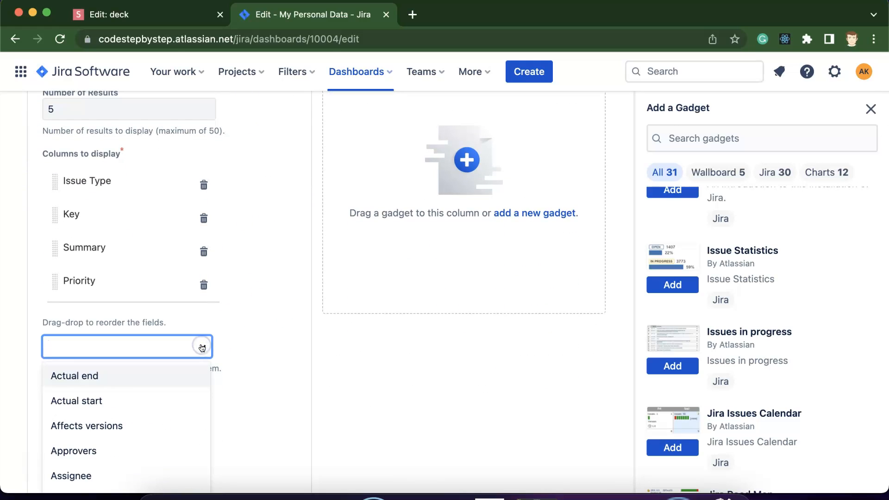
click(271, 369)
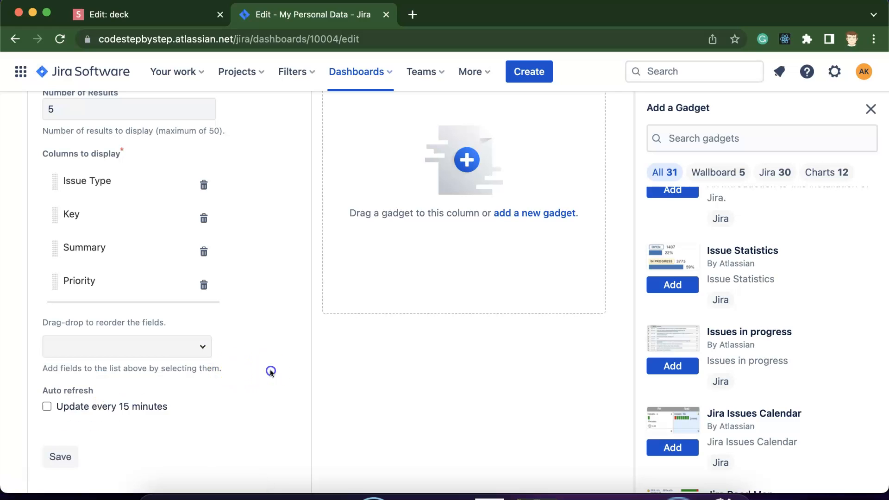
scroll(271, 370, down, 1)
scroll(271, 371, down, 1)
click(65, 359)
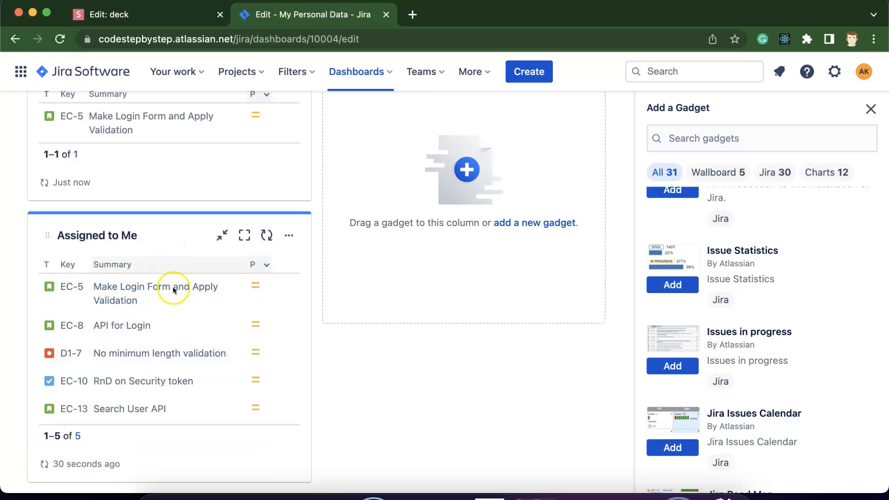
- Add the Projects gadget to the My Personal Data dashboard
scroll(169, 302, down, 1)
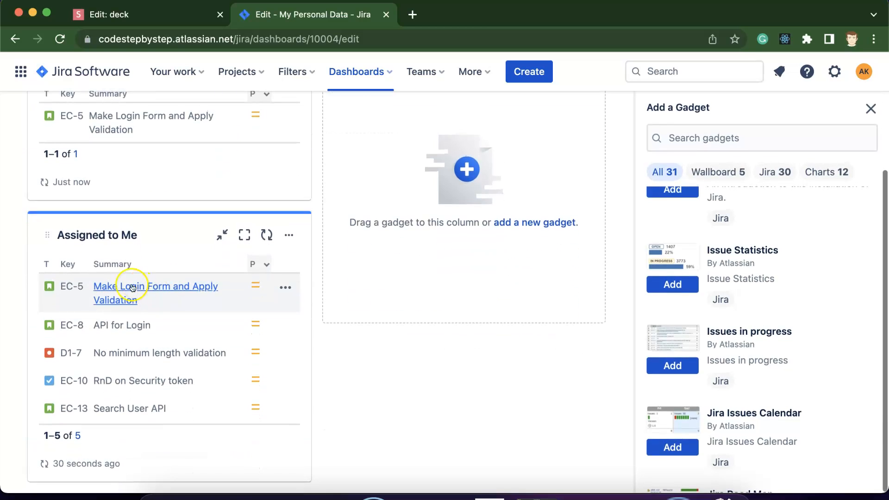
scroll(54, 363, up, 3)
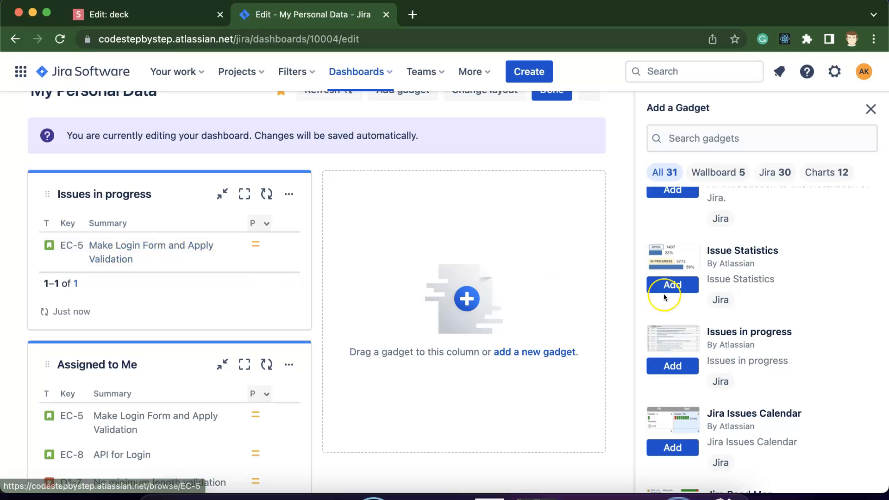
scroll(665, 296, down, 5)
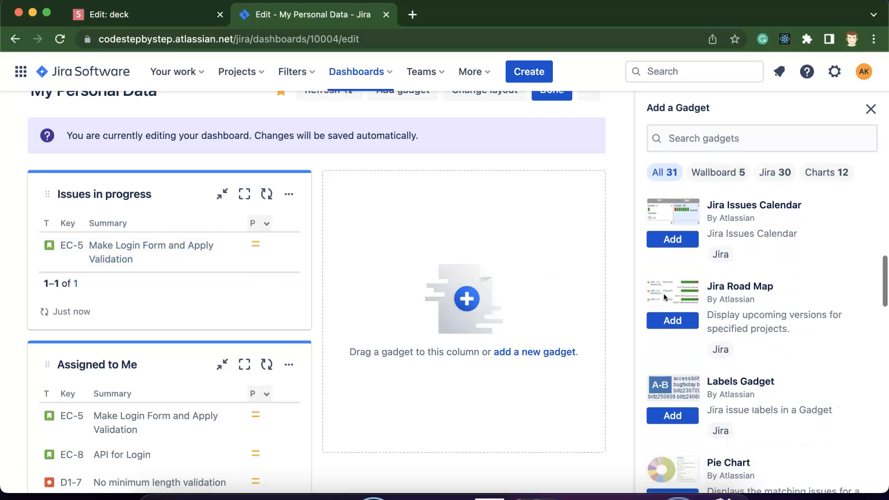
click(673, 320)
scroll(674, 324, down, 4)
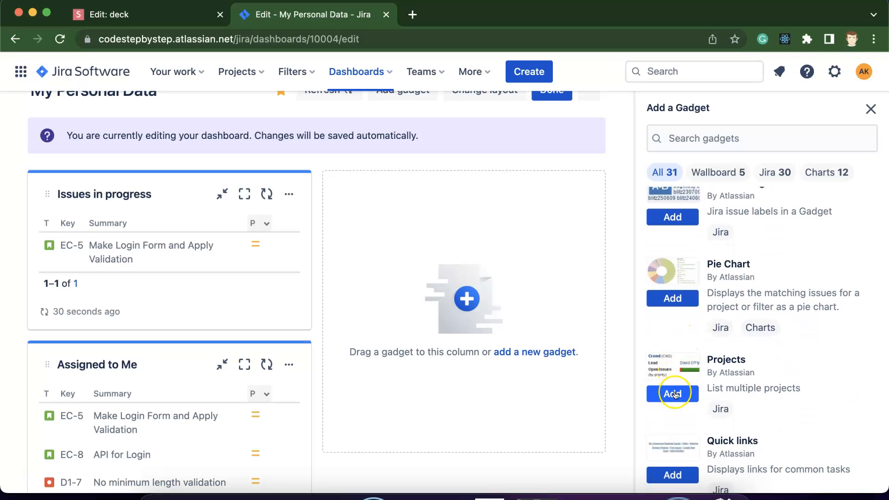
click(676, 394)
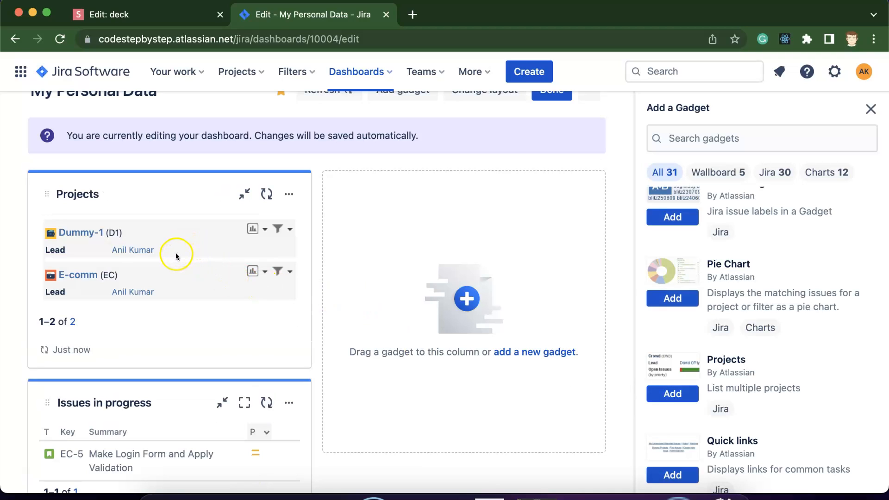
- Examine the issue filter and report options offered for the Dummy-1 project in the Projects gadget
click(291, 231)
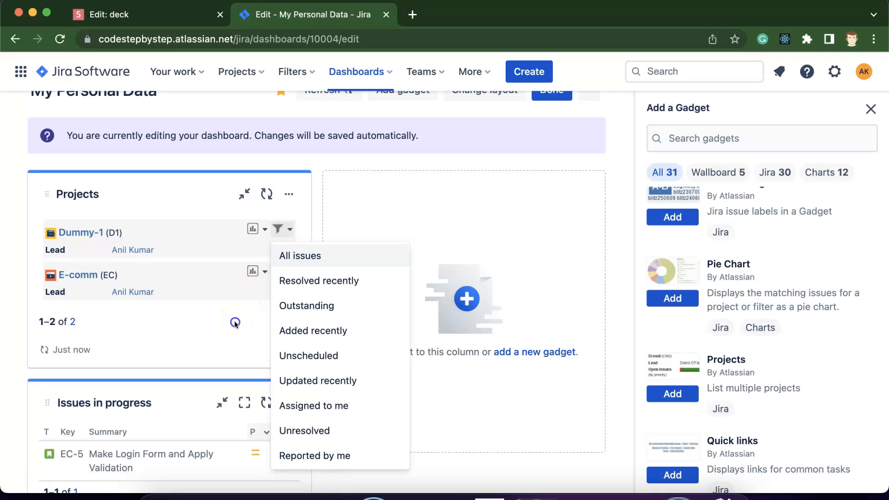
click(235, 323)
click(283, 231)
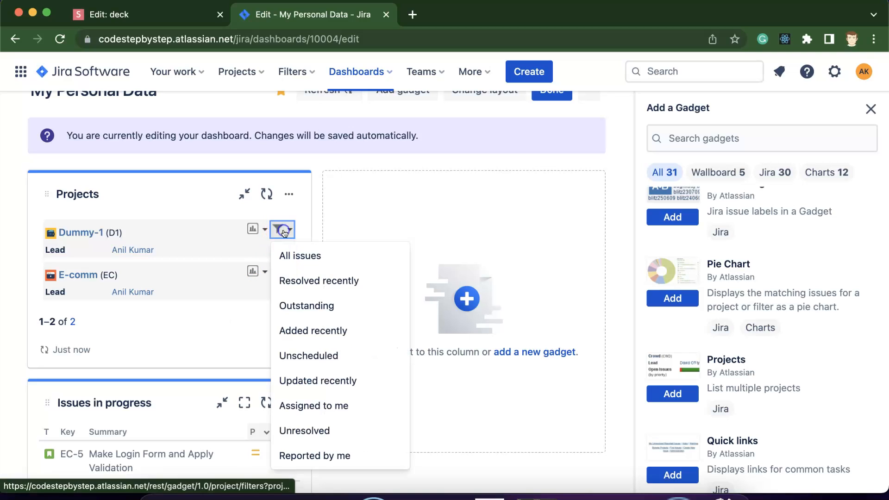
click(224, 328)
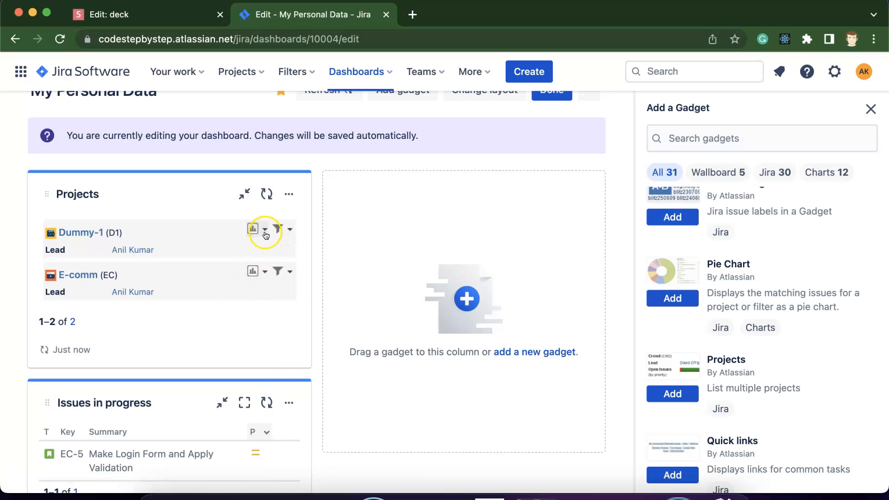
click(265, 232)
click(223, 328)
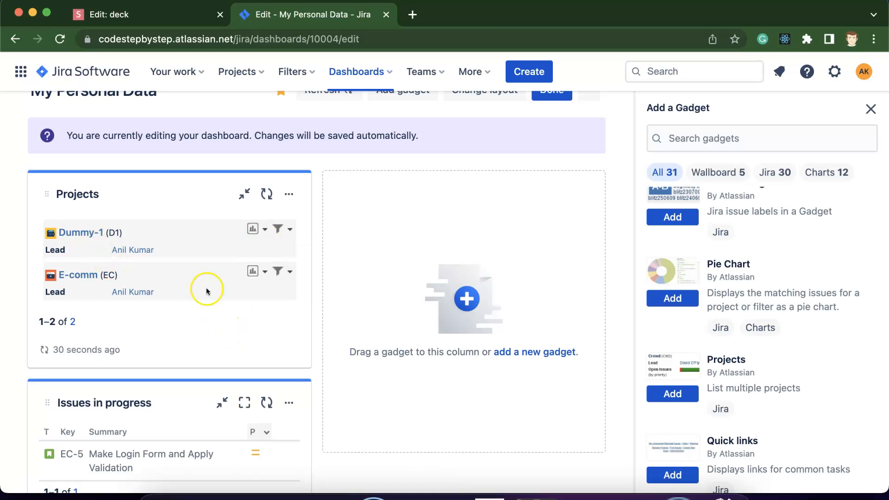
- Find the Days Remaining in Sprint Gadget among the available gadgets and add it to the dashboard
scroll(712, 301, up, 2)
scroll(712, 301, up, 12)
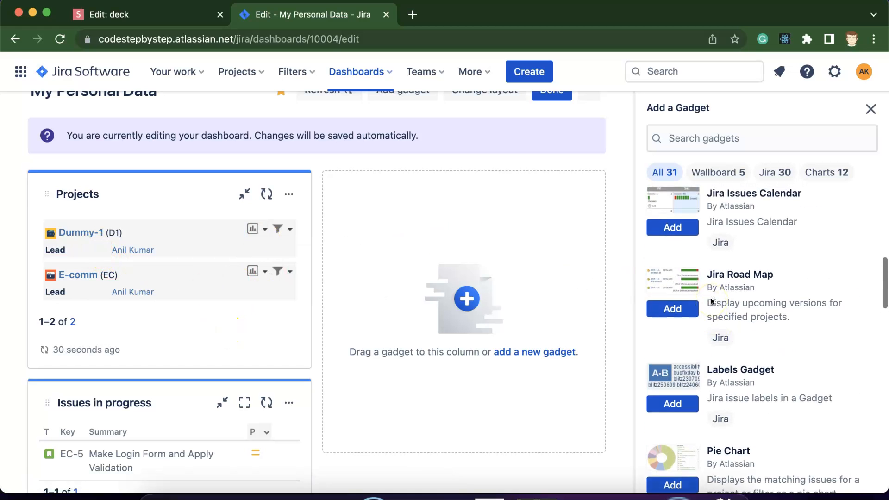
scroll(712, 301, up, 5)
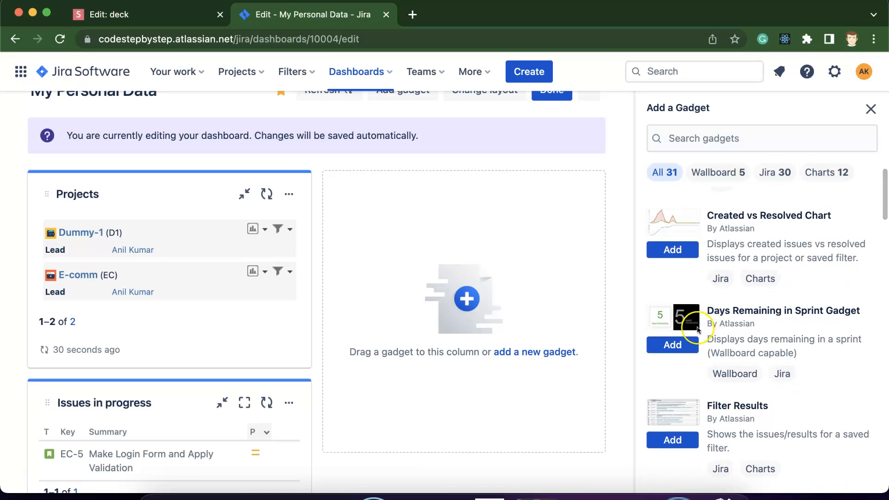
click(673, 346)
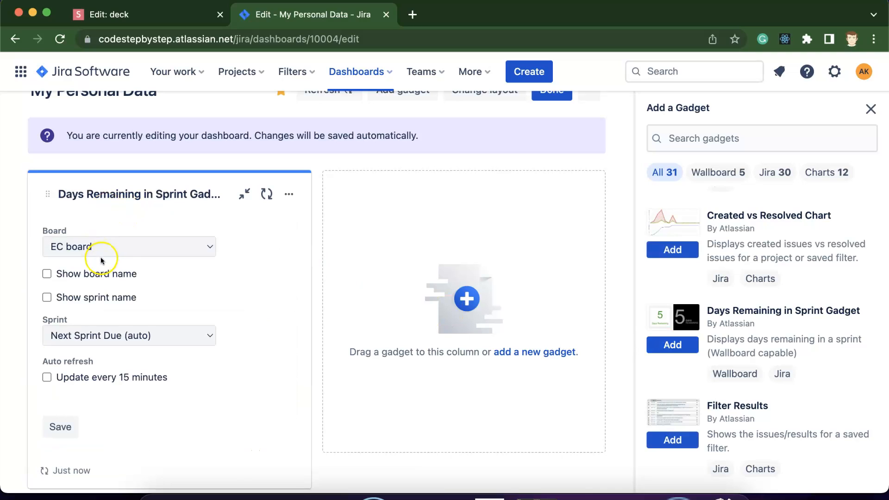
- Save the Days Remaining in Sprint Gadget with the EC board and the Next Sprint Due (auto) sprint, and finish editing the dashboard
click(144, 246)
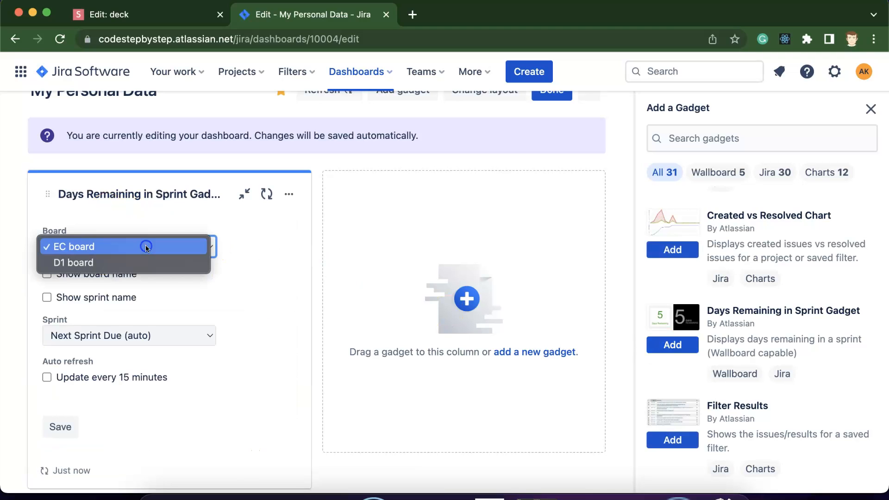
click(254, 246)
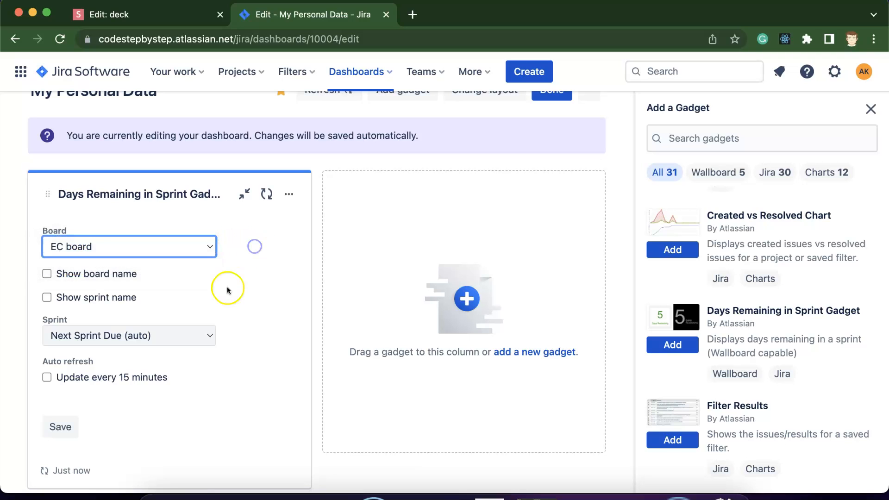
click(66, 428)
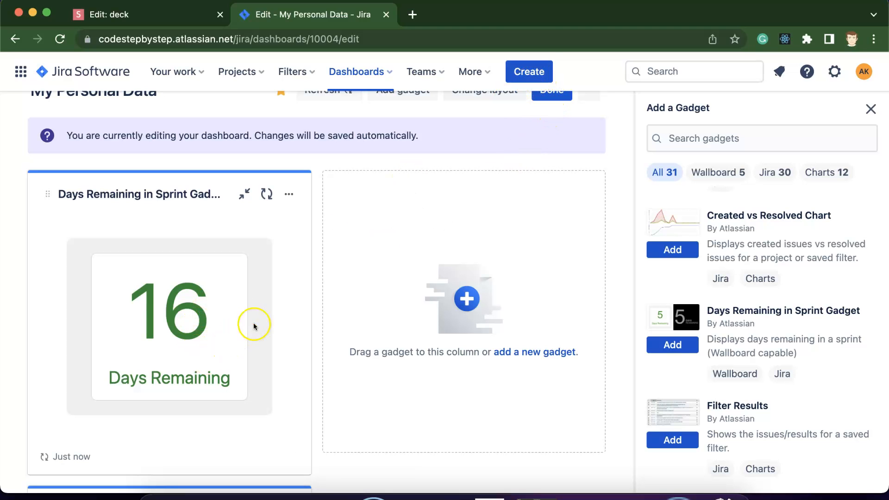
scroll(311, 288, up, 1)
click(549, 120)
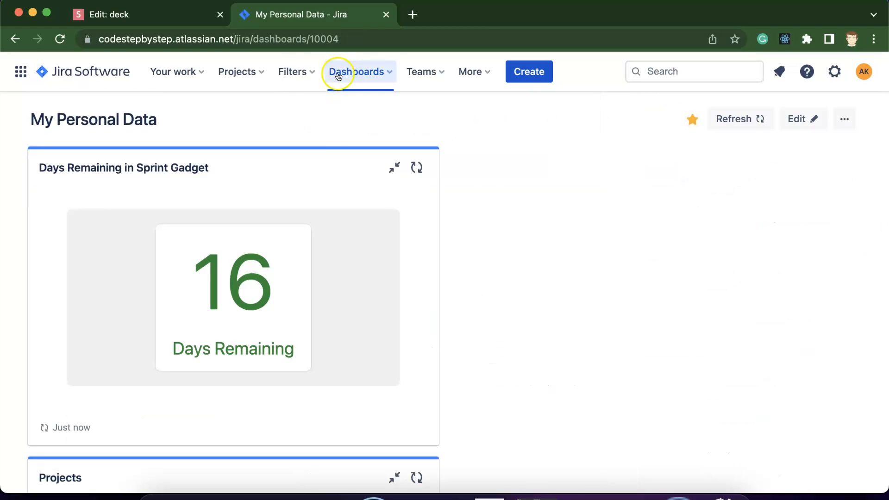
- Open the E-comm project's board from the dashboard
click(355, 70)
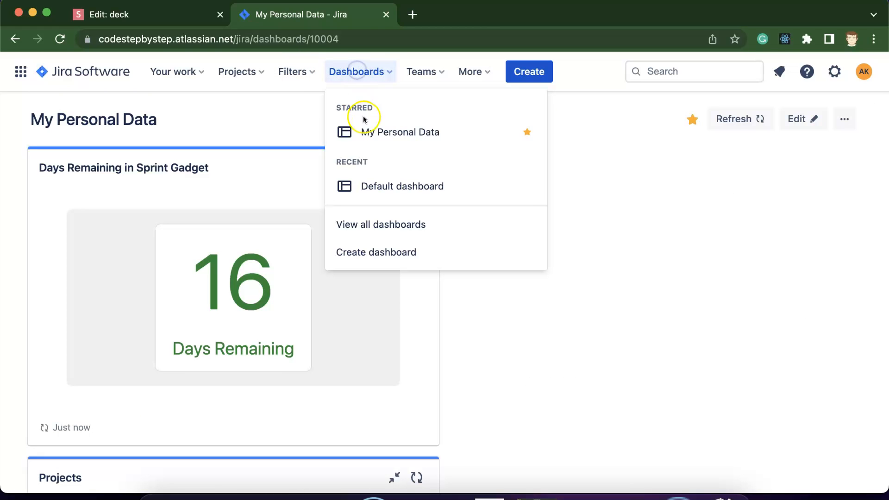
click(231, 75)
click(248, 132)
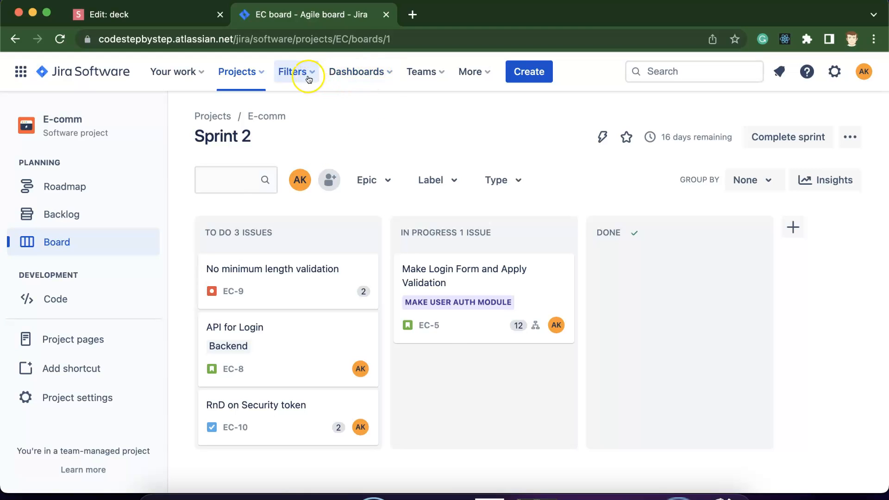
- Return to the starred My Personal Data dashboard and review the gadgets placed on it
click(357, 75)
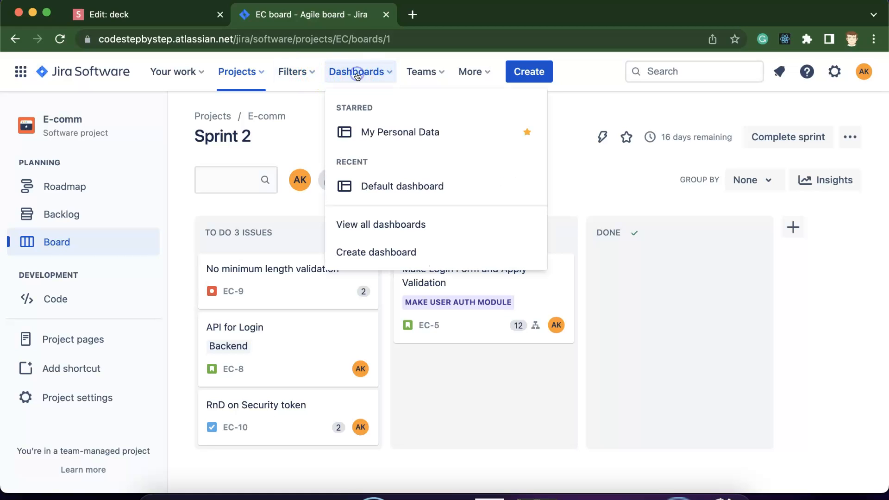
click(384, 135)
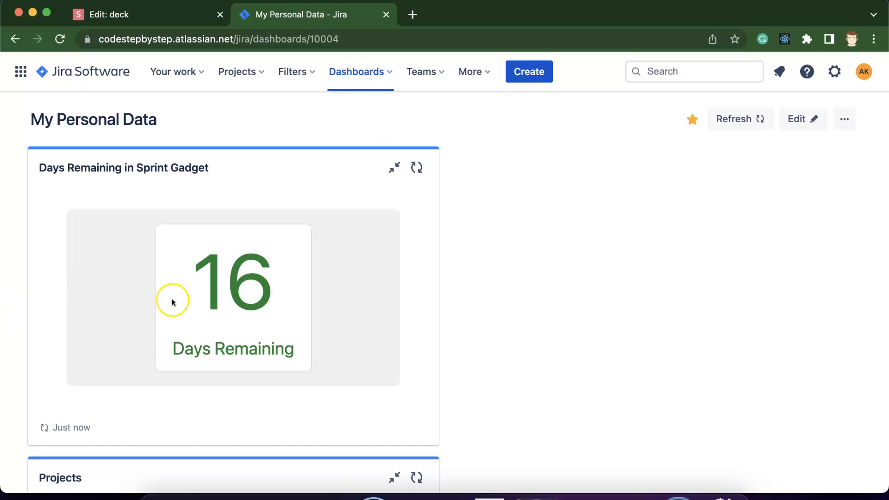
scroll(186, 296, down, 5)
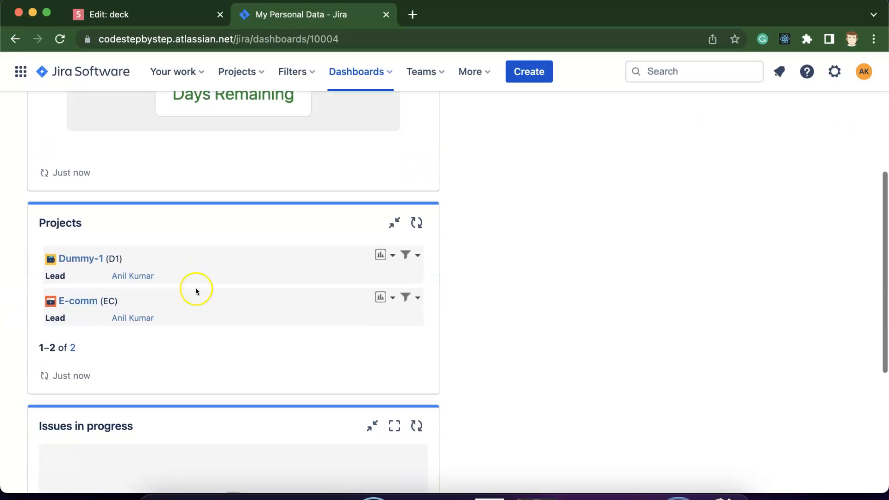
scroll(226, 266, down, 4)
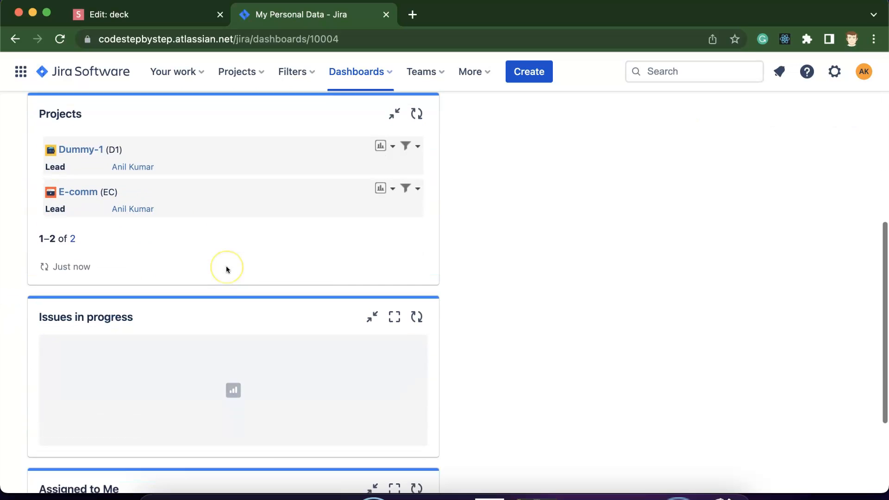
- Look through the Projects, Issues in progress and Assigned to Me gadgets, and return to the dashboard's beginning
scroll(215, 284, down, 2)
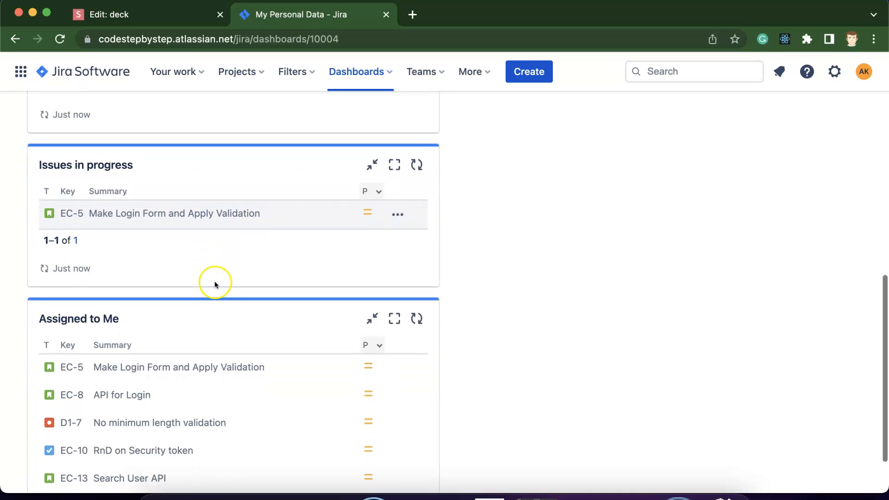
scroll(164, 241, down, 1)
scroll(167, 259, down, 1)
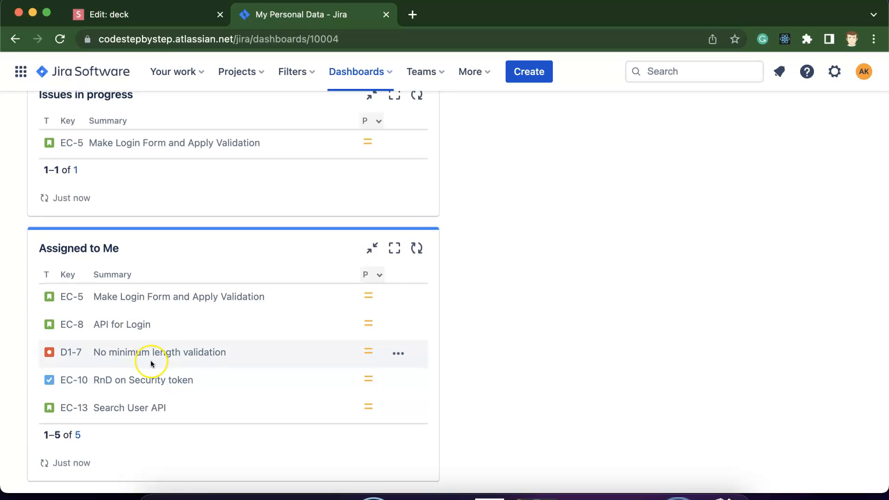
scroll(149, 408, up, 8)
scroll(148, 407, up, 5)
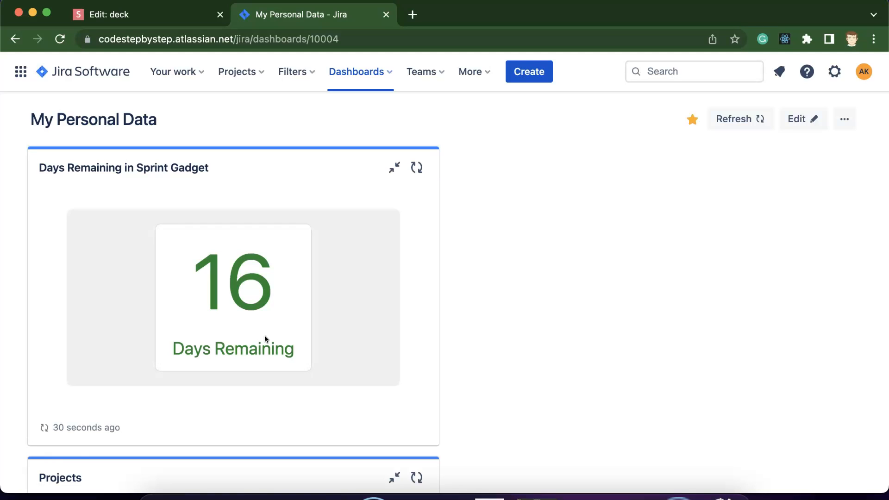
- Create a private dashboard named Client Data with the description "Meeting with client and sharing updates"
click(369, 72)
click(367, 254)
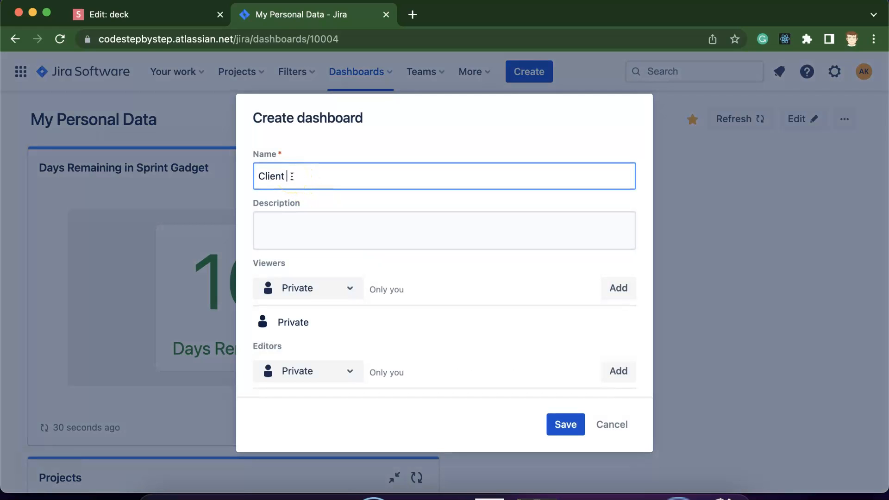
click(319, 219)
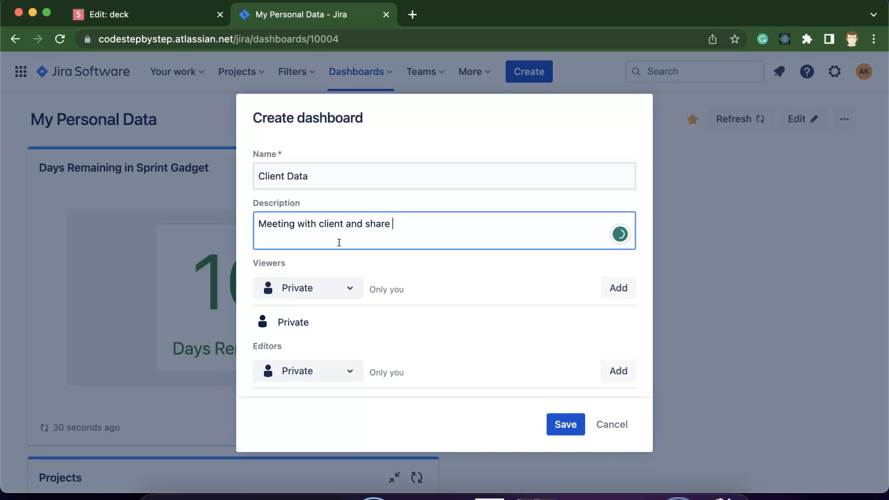
text(dates)
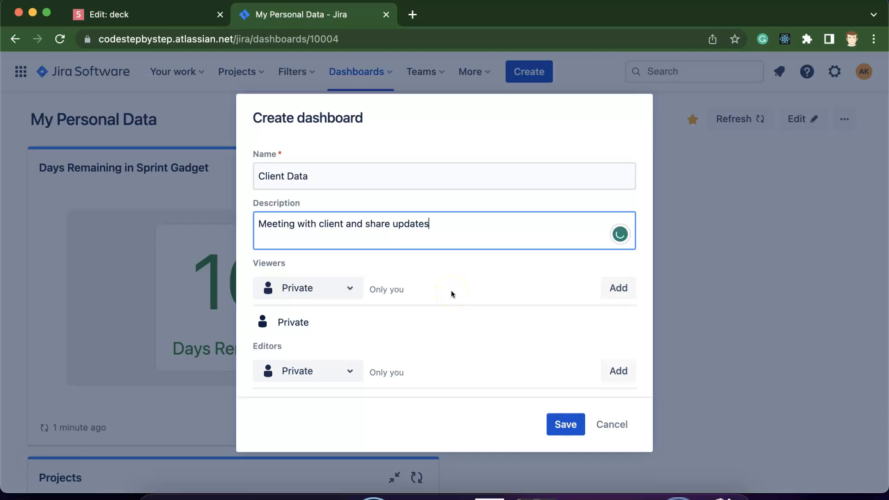
click(378, 224)
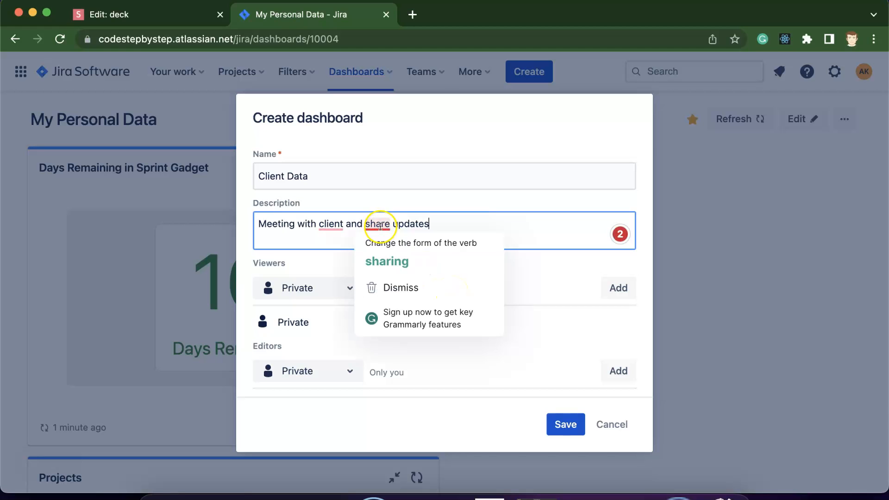
click(388, 259)
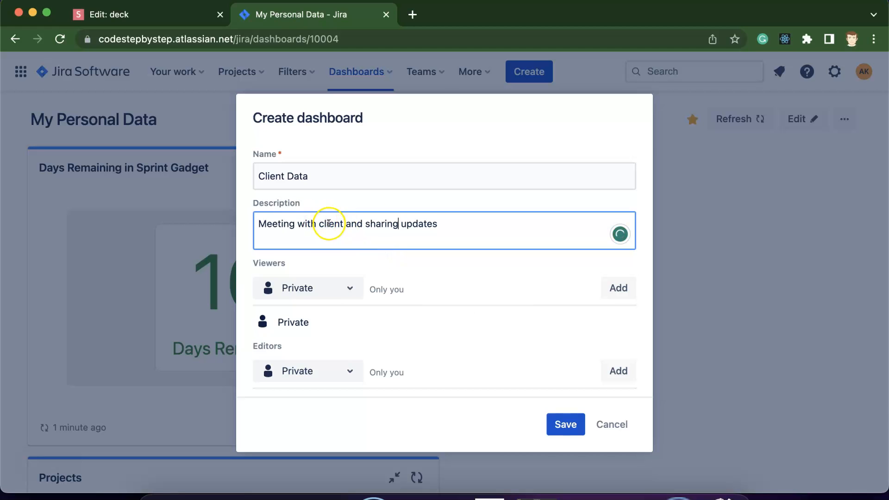
click(558, 422)
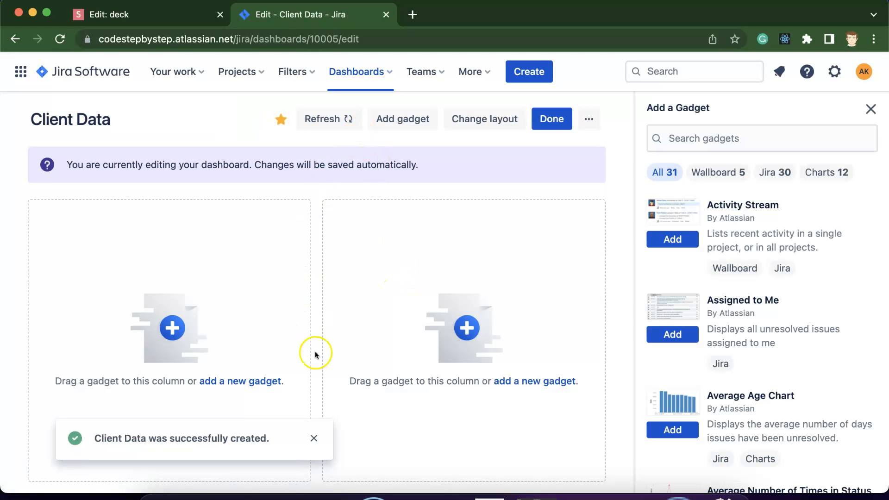
click(314, 438)
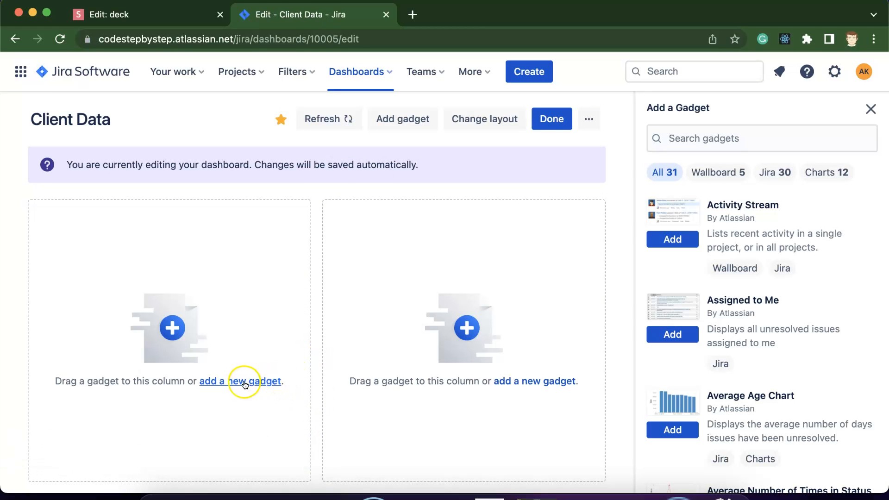
- Find the Days Remaining in Sprint Gadget among the available gadgets and add it to the Client Data dashboard
scroll(765, 343, down, 10)
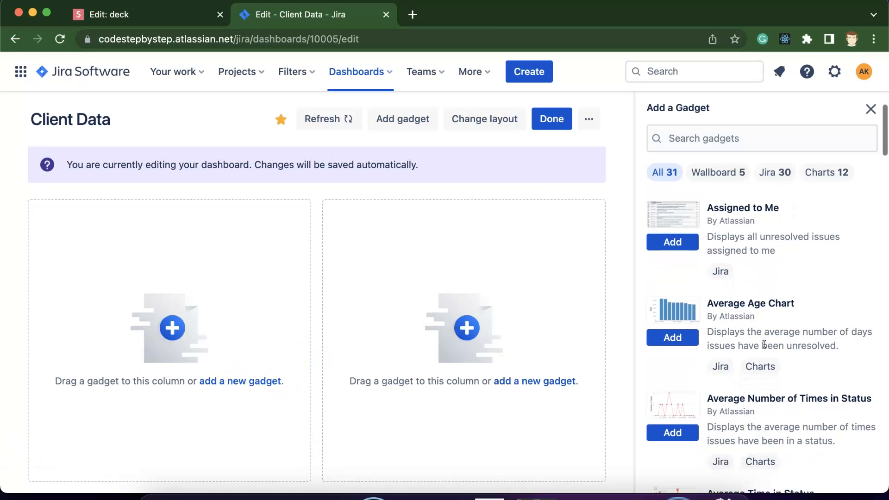
scroll(764, 344, down, 5)
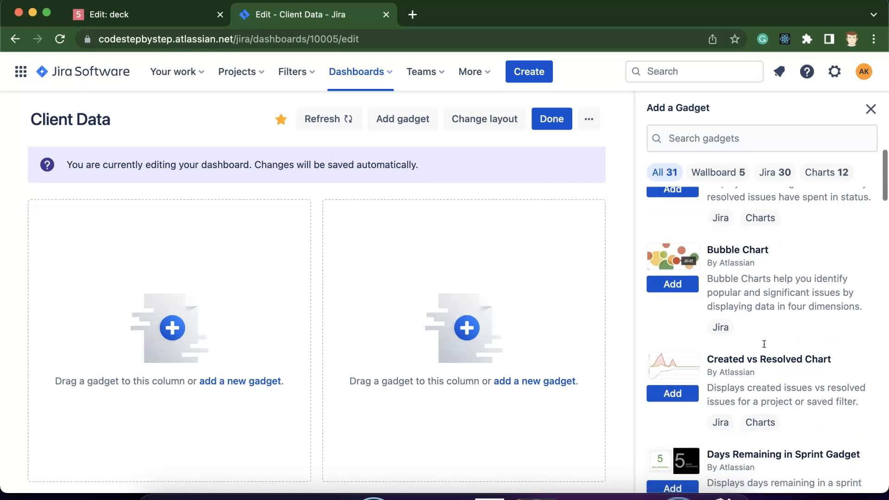
scroll(764, 344, down, 1)
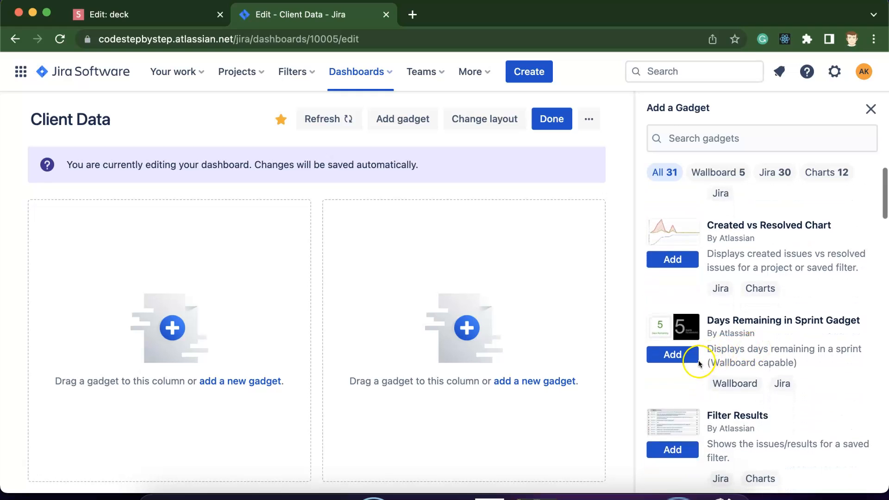
click(681, 358)
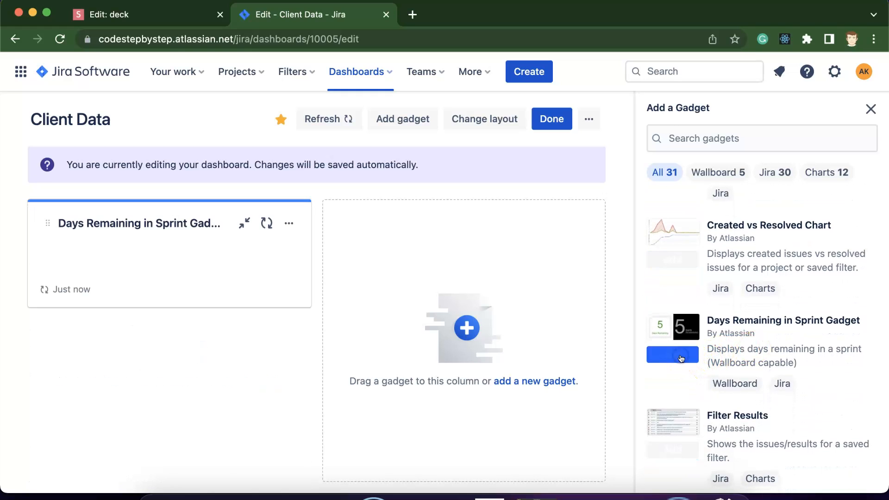
- Find the Issue Statistics gadget among the available gadgets and add it to the Client Data dashboard
scroll(680, 358, down, 5)
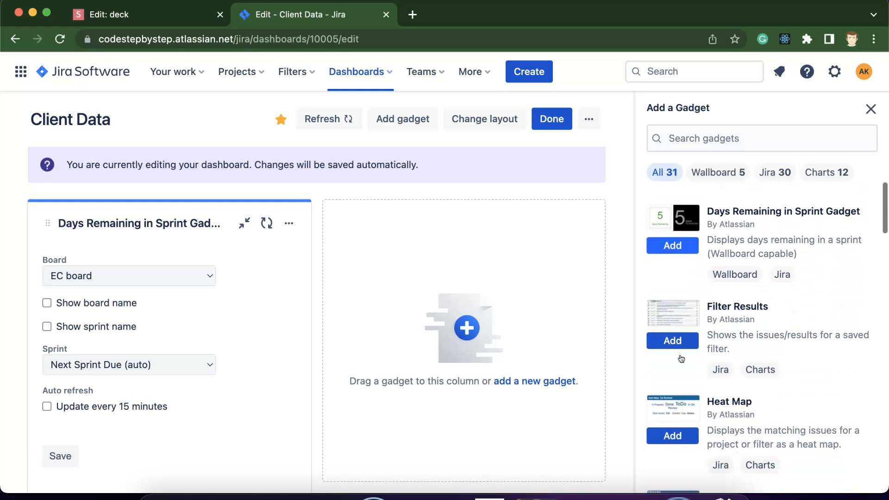
scroll(681, 359, down, 2)
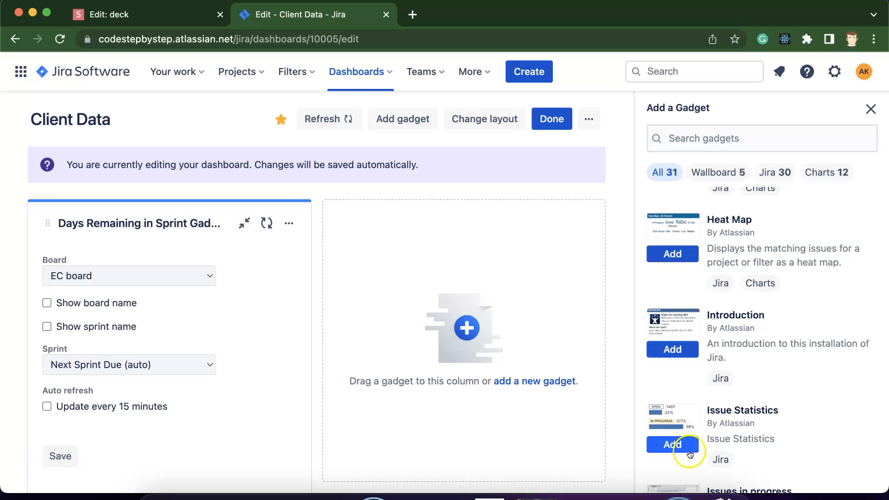
click(675, 445)
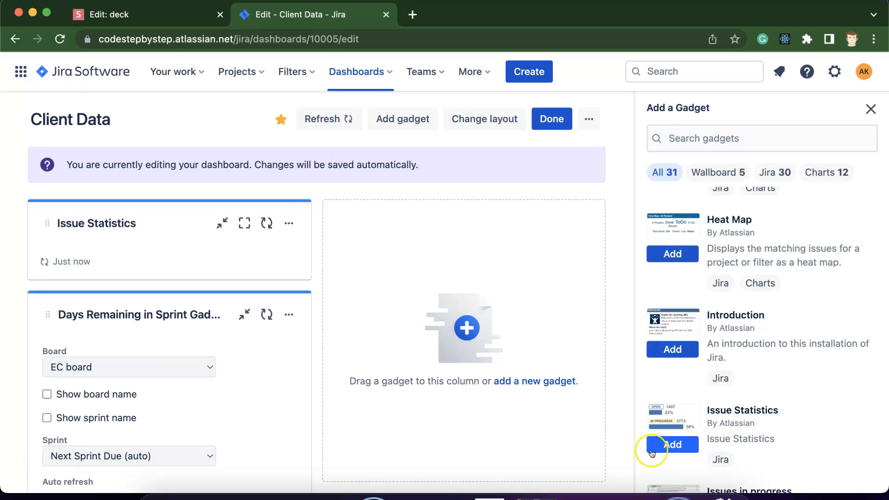
click(159, 365)
click(160, 365)
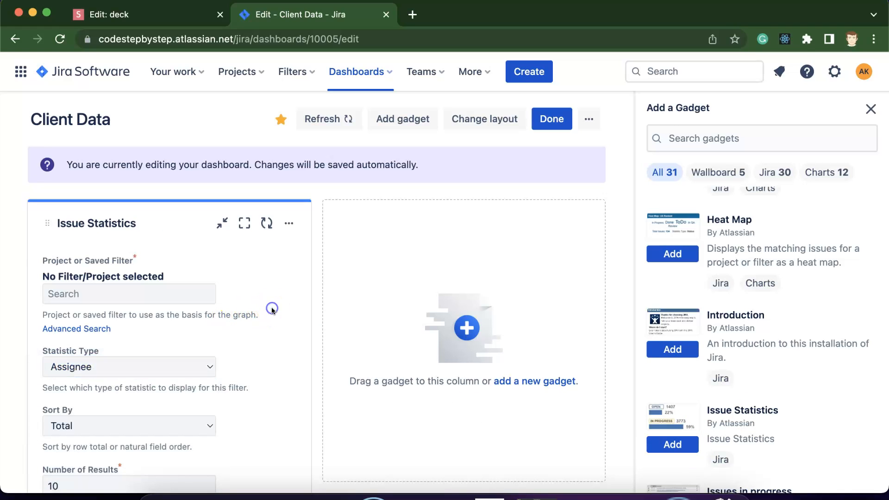
- Base the Issue Statistics gadget on the E-comm project and save it with its other options at their defaults
click(124, 295)
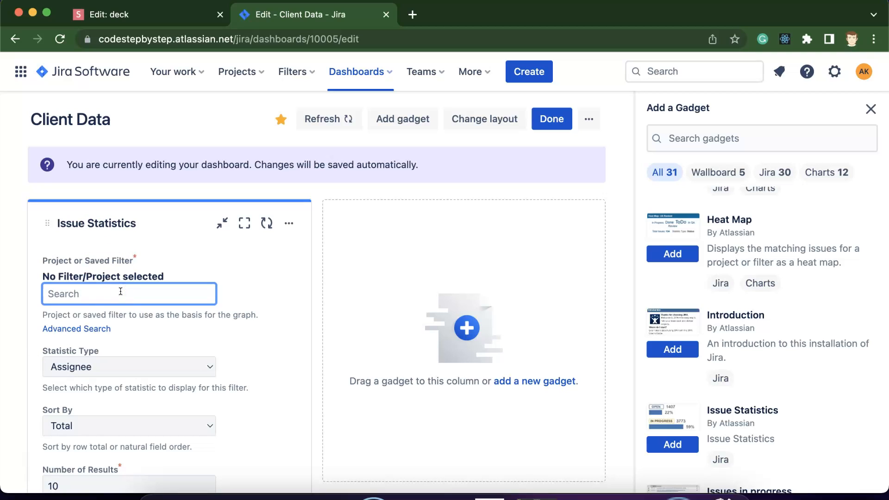
click(96, 302)
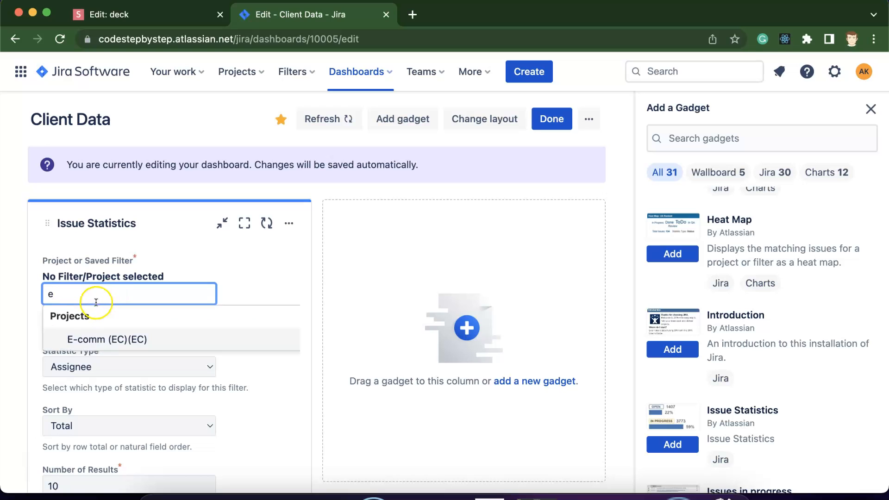
click(100, 338)
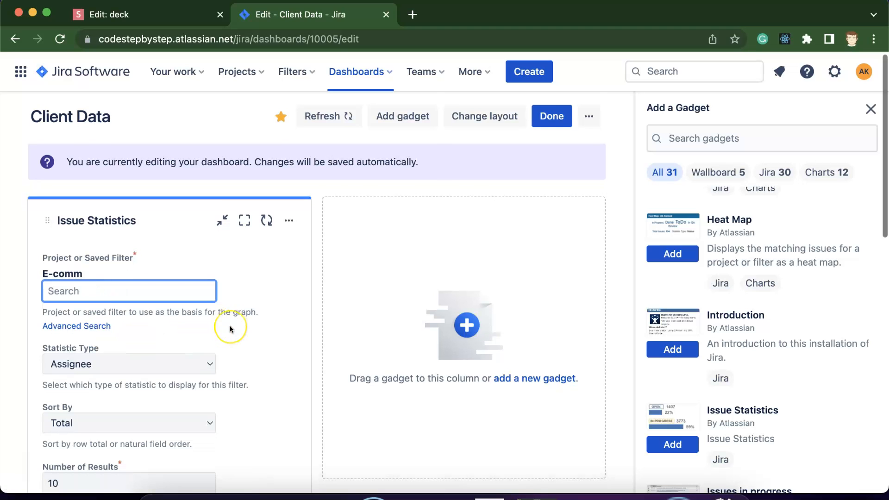
scroll(230, 326, down, 4)
scroll(229, 326, down, 3)
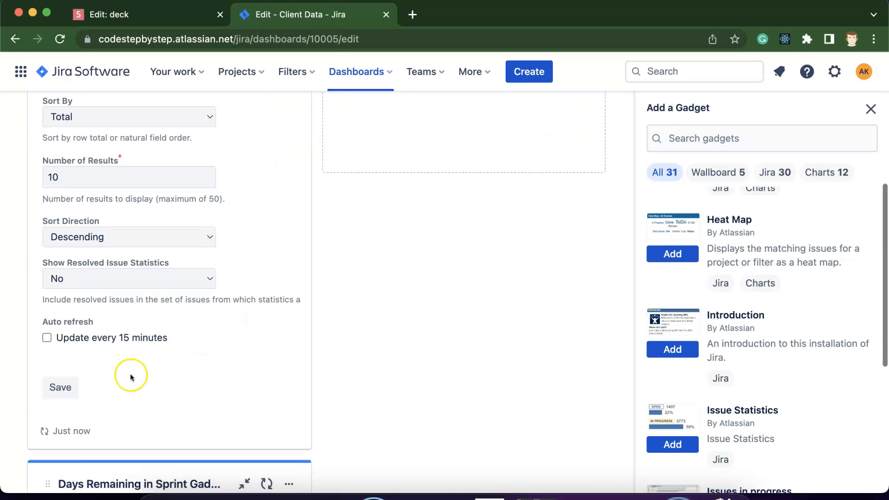
click(62, 388)
- Save the Client Data dashboard's Days Remaining in Sprint Gadget with the EC board and the Next Sprint Due (auto) sprint
scroll(189, 353, down, 3)
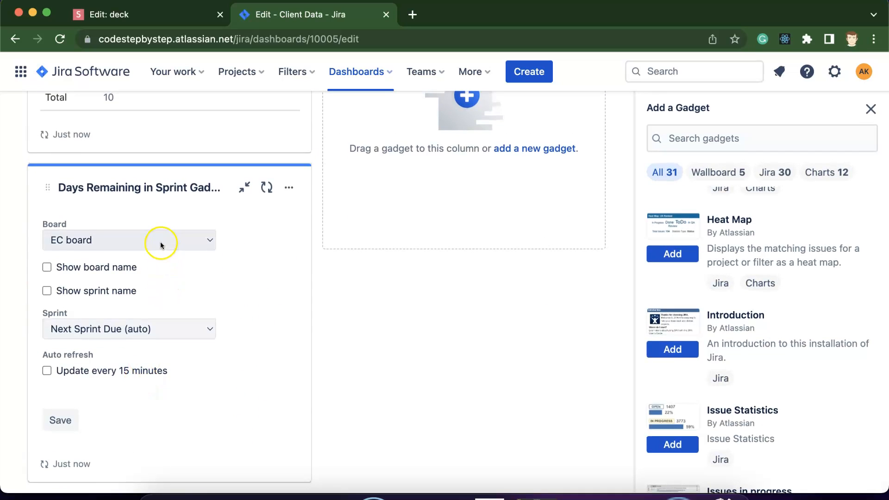
click(160, 242)
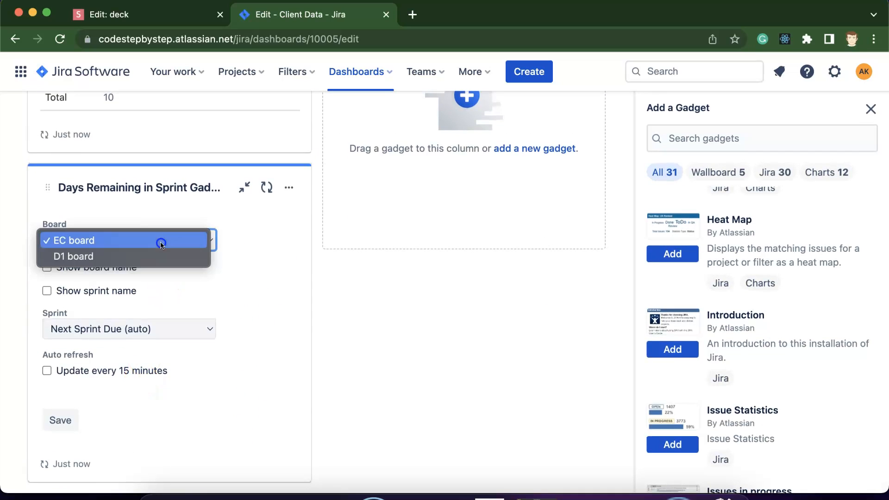
click(256, 306)
click(62, 419)
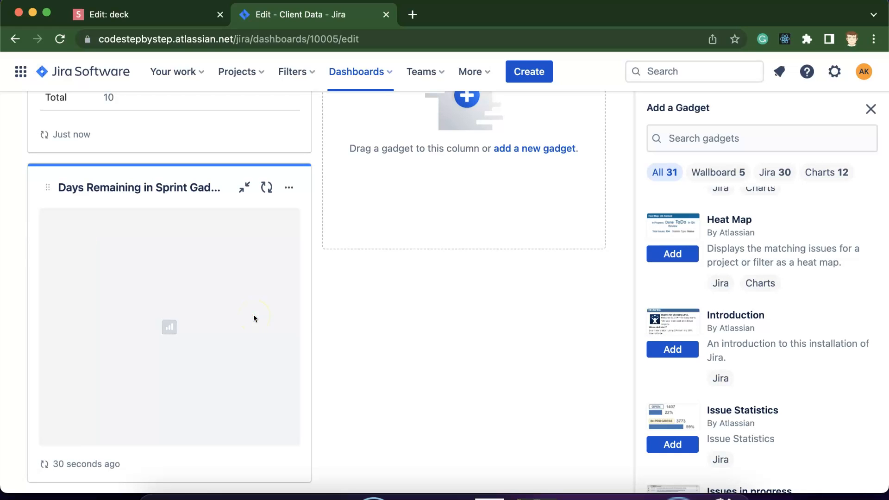
- Find the Jira Road Map gadget among the available gadgets and add it to the Client Data dashboard
scroll(254, 318, up, 4)
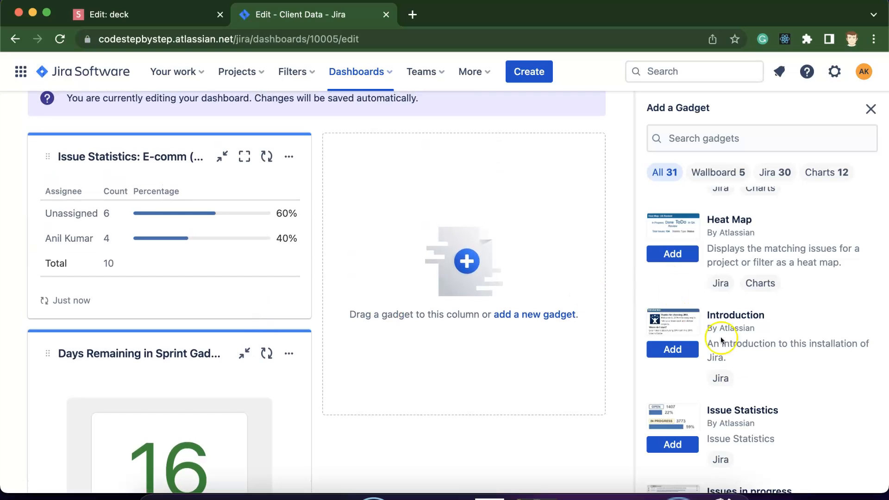
scroll(741, 352, down, 3)
scroll(747, 366, down, 2)
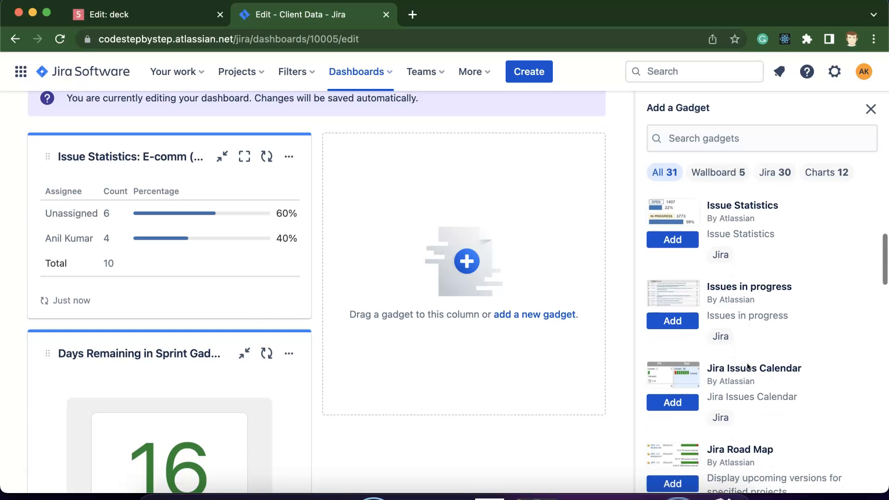
scroll(747, 366, down, 2)
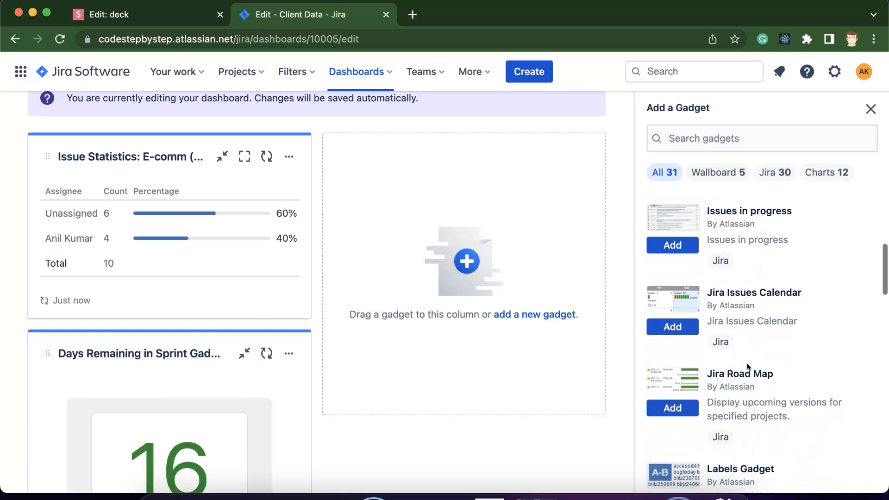
scroll(747, 367, down, 1)
click(682, 402)
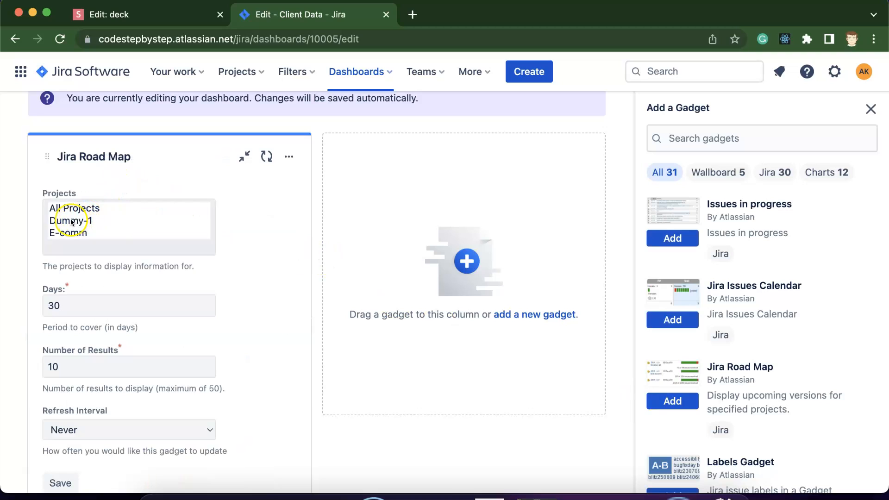
- Configure the Jira Road Map gadget for the E-comm project with a period of 200 days and save it
click(72, 221)
click(74, 238)
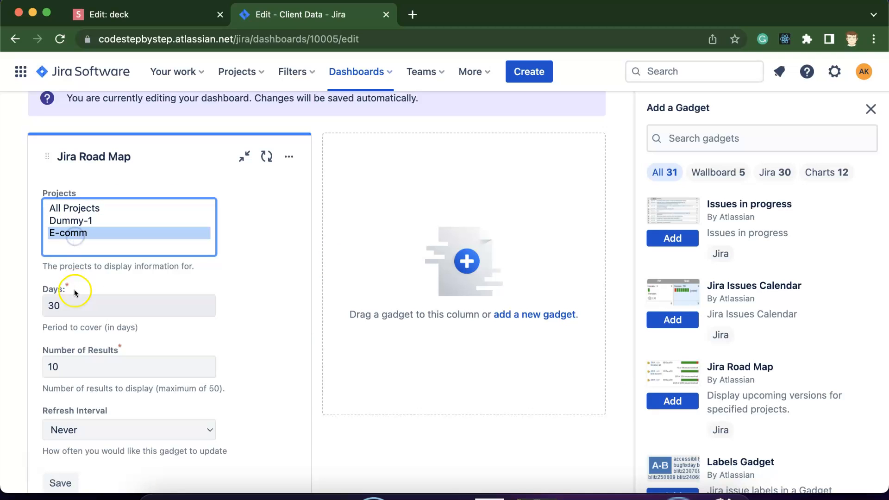
click(71, 304)
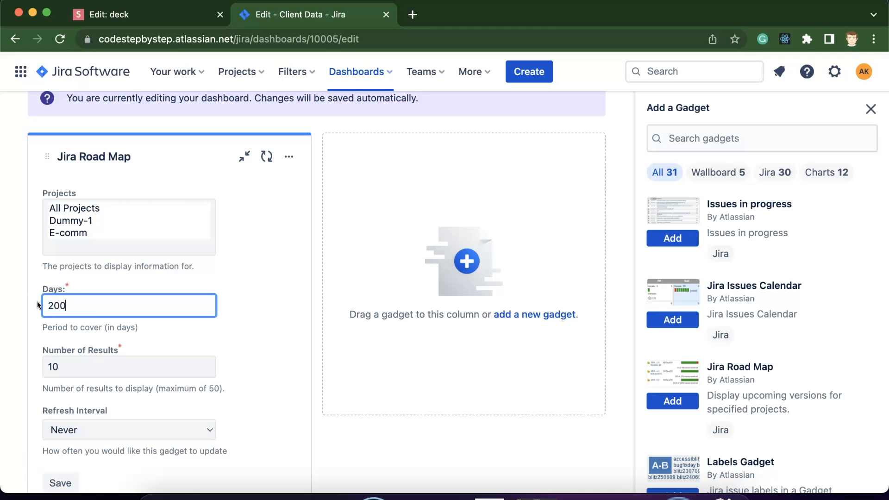
key(Tab)
scroll(246, 348, down, 3)
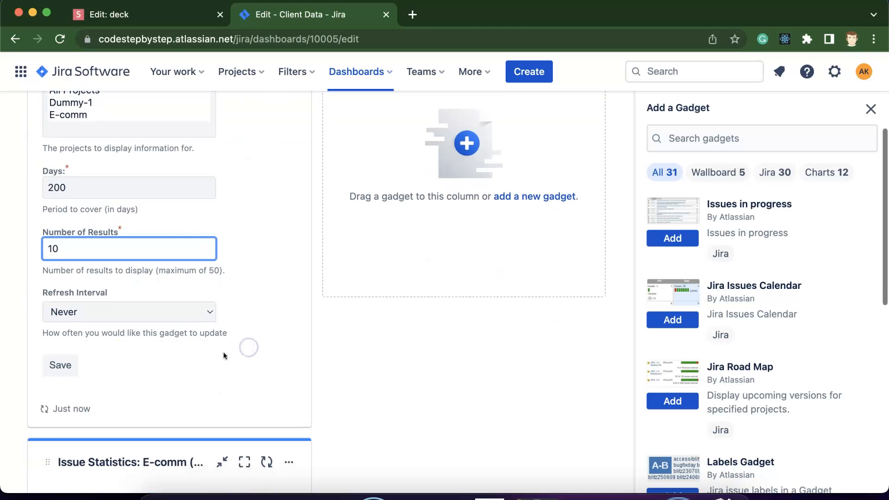
click(67, 366)
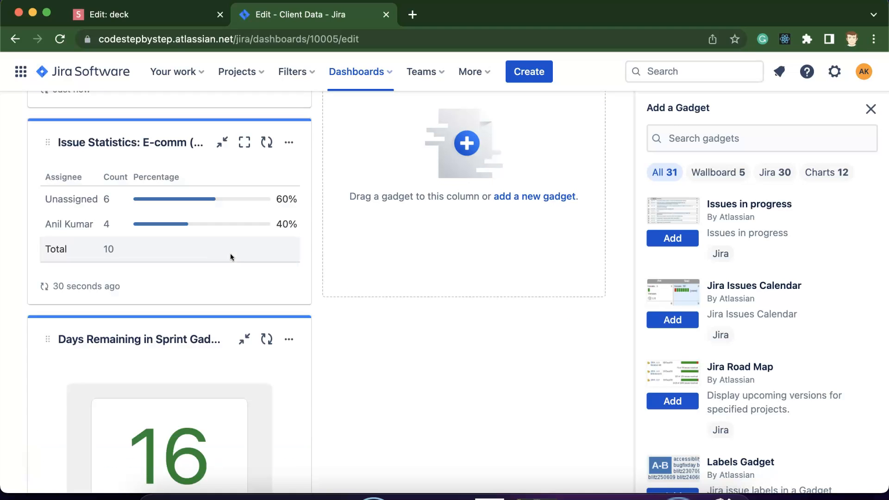
- Browse the rest of the available gadgets for the Client Data dashboard, from Jira Road Map through Time Since Chart
scroll(415, 361, up, 3)
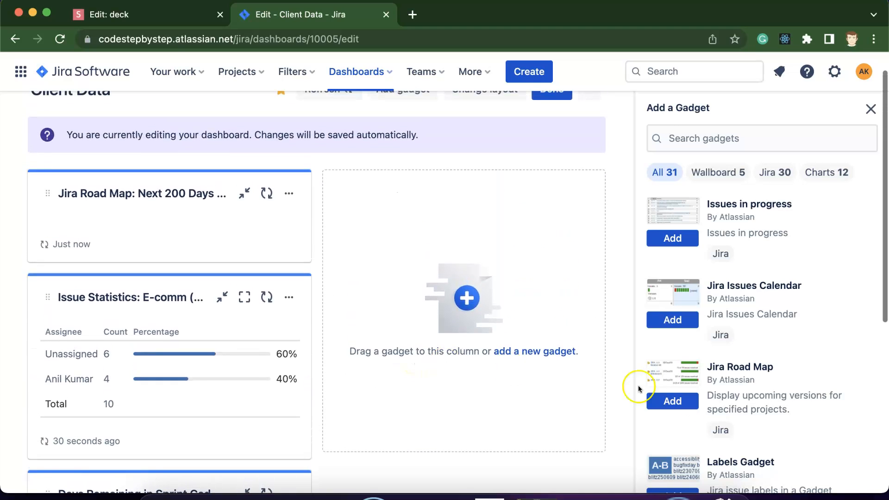
scroll(746, 350, down, 5)
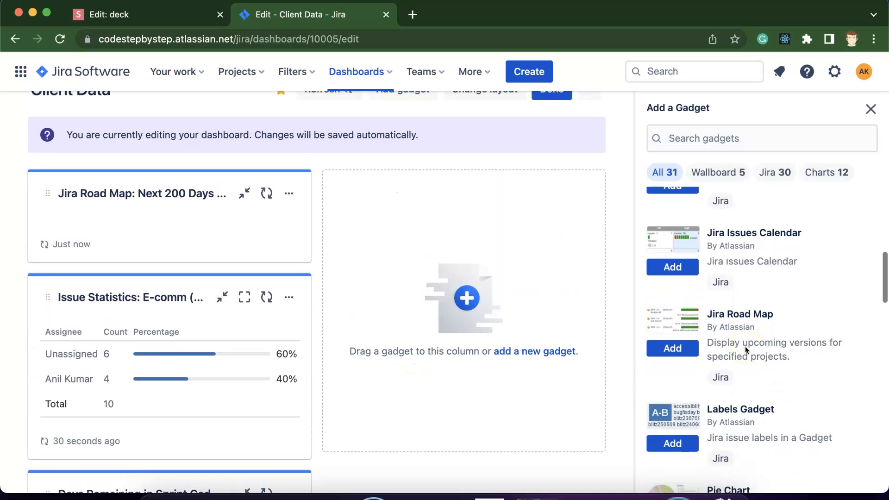
scroll(746, 346, down, 3)
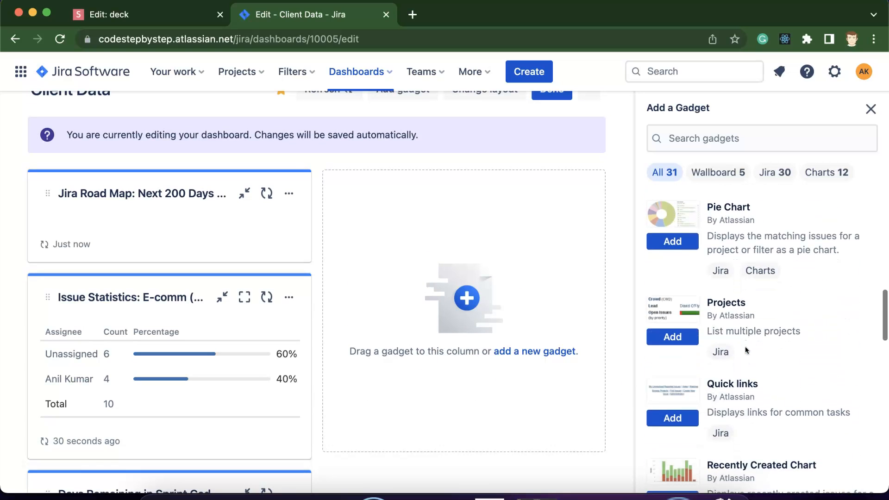
click(717, 335)
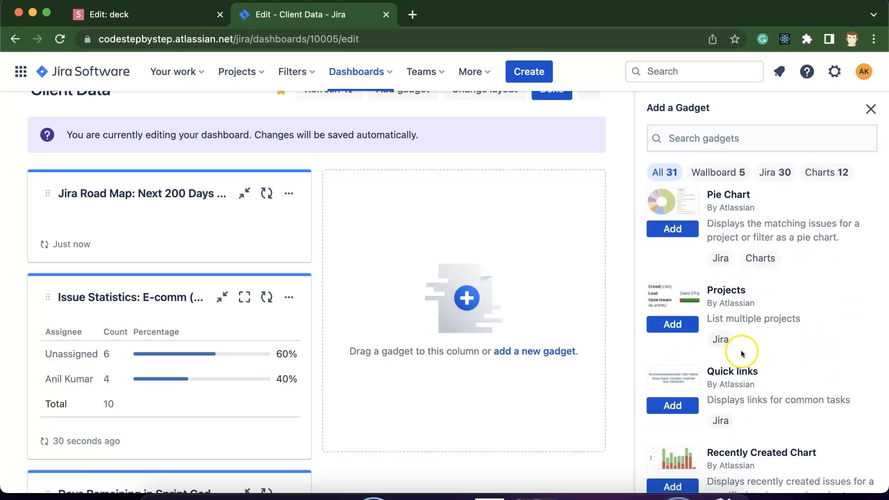
scroll(743, 348, down, 2)
scroll(737, 345, down, 5)
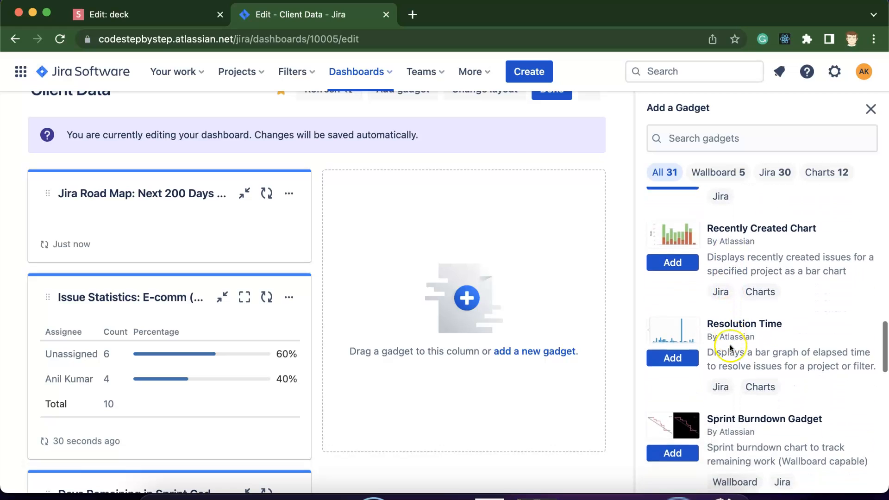
scroll(760, 379, down, 7)
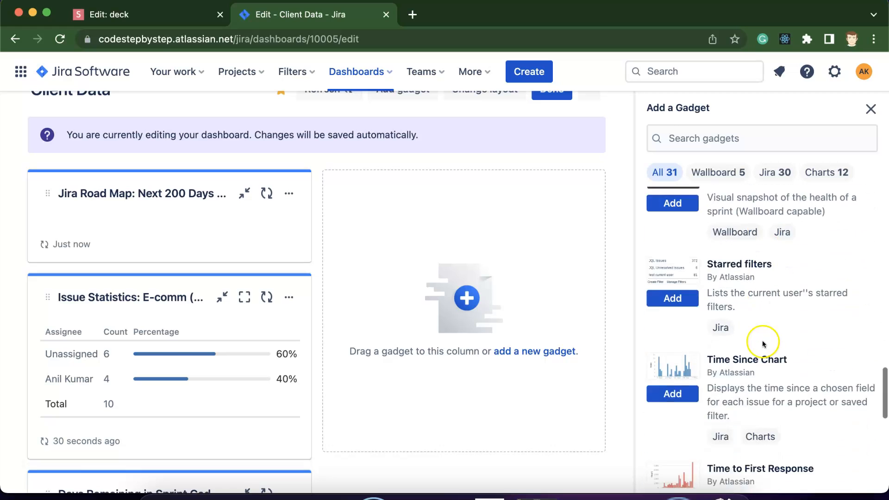
scroll(758, 321, up, 3)
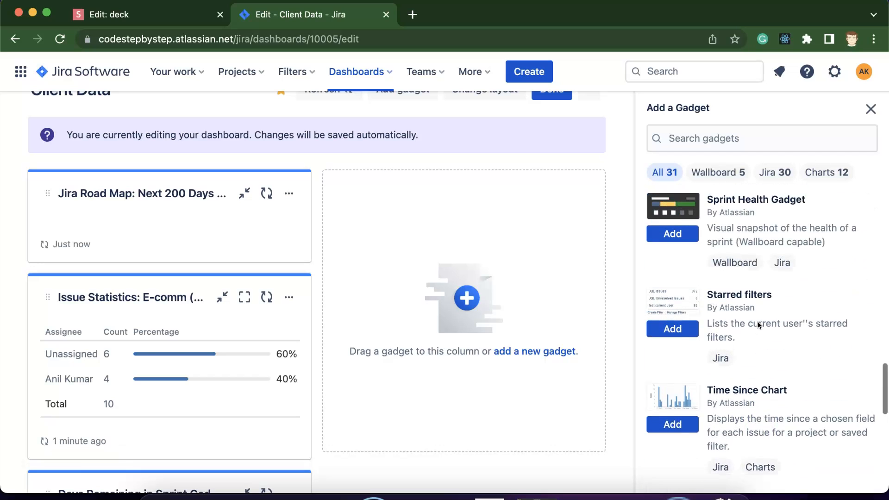
scroll(538, 173, up, 2)
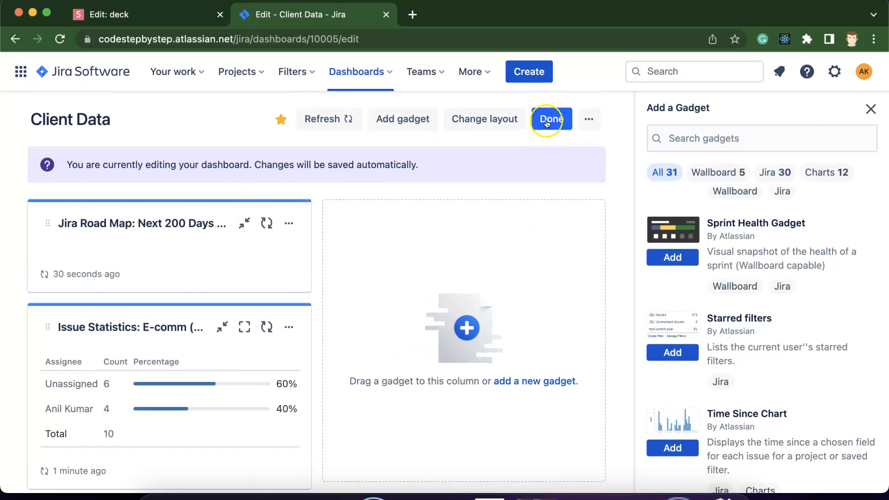
- Finish editing the Client Data dashboard and reopen it from the list of recent dashboards
click(551, 119)
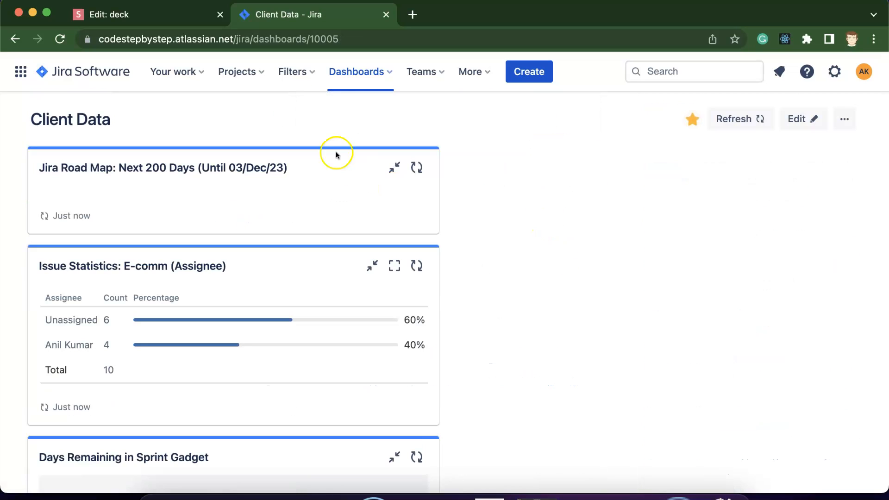
click(362, 74)
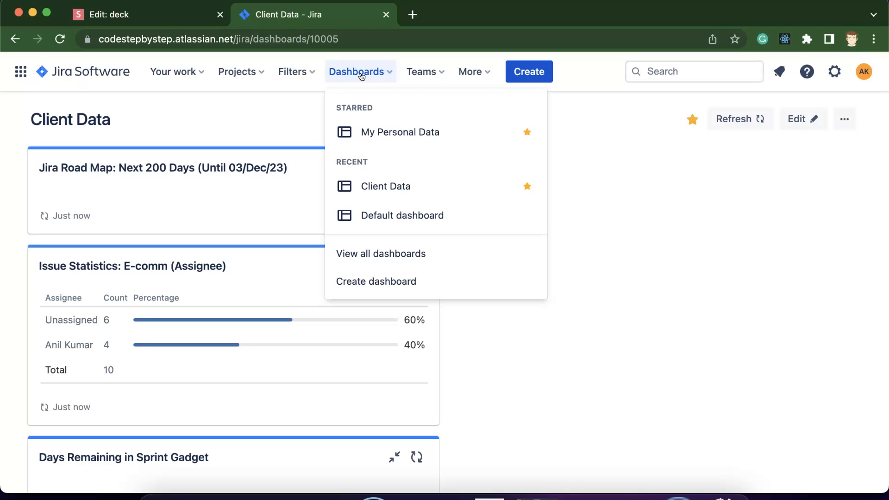
click(383, 186)
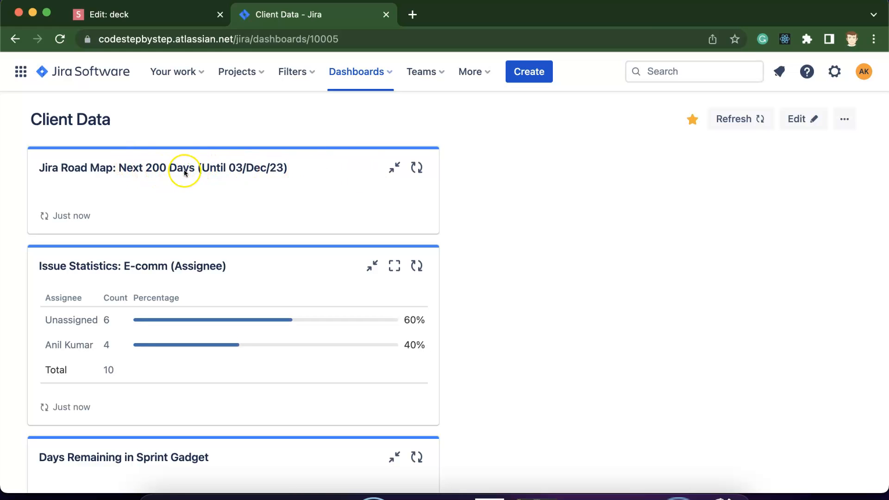
- Review the road map, issue statistics and sprint days remaining gadgets on the Client Data dashboard
click(67, 215)
scroll(208, 202, down, 3)
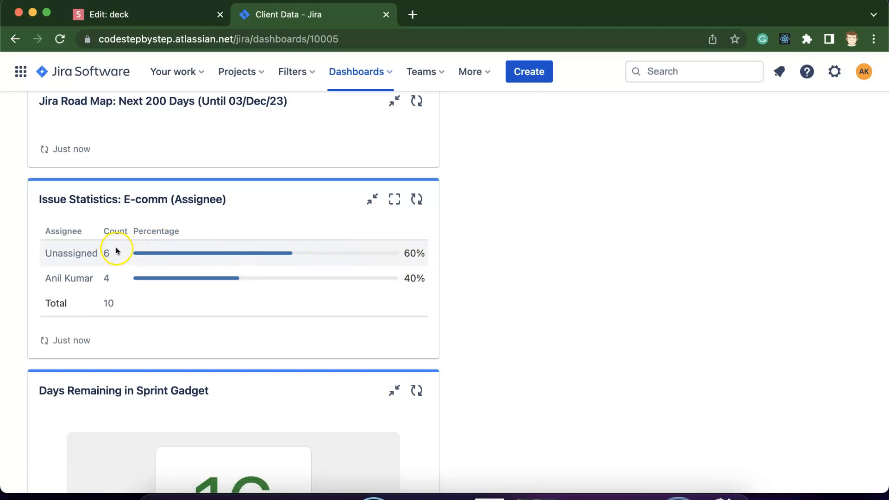
scroll(111, 263, down, 5)
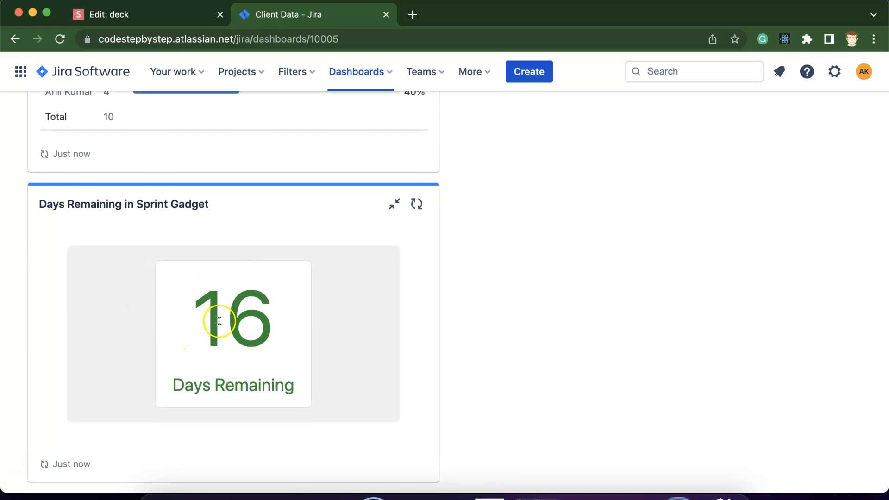
drag(237, 322, 257, 326)
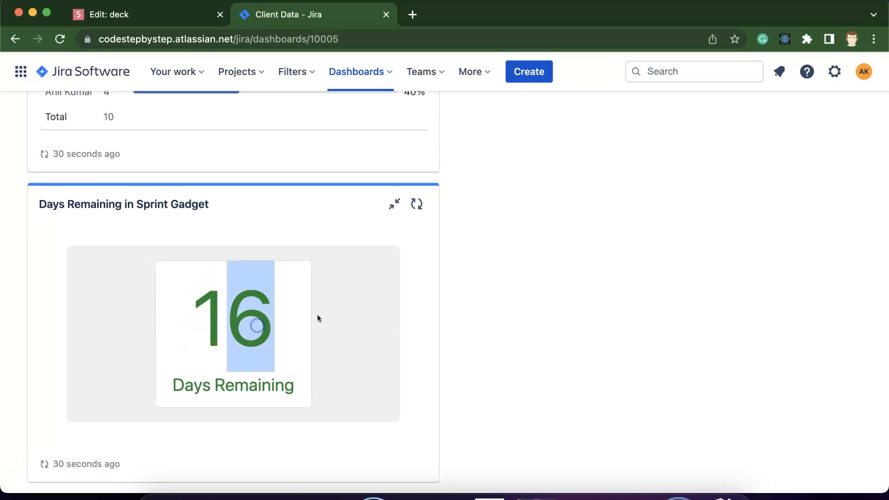
click(486, 294)
scroll(487, 294, up, 6)
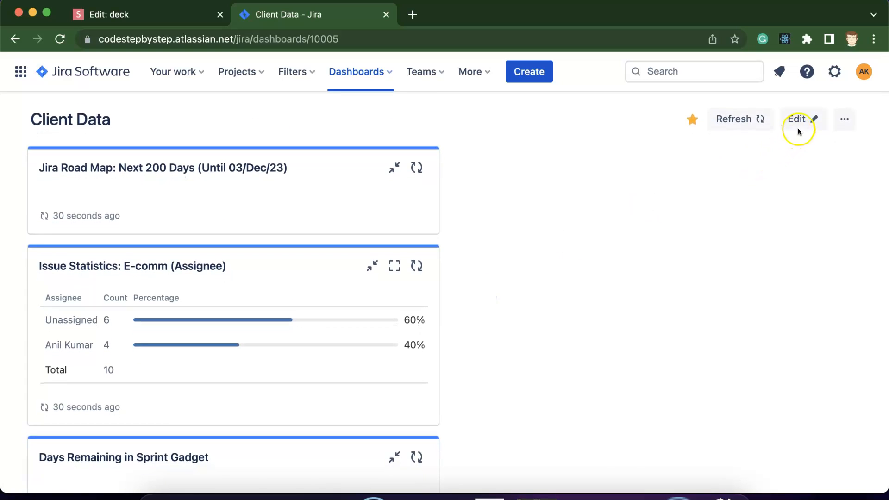
- Add the Activity Stream gadget to the Client Data dashboard, placing it in the empty column, and finish editing
click(797, 122)
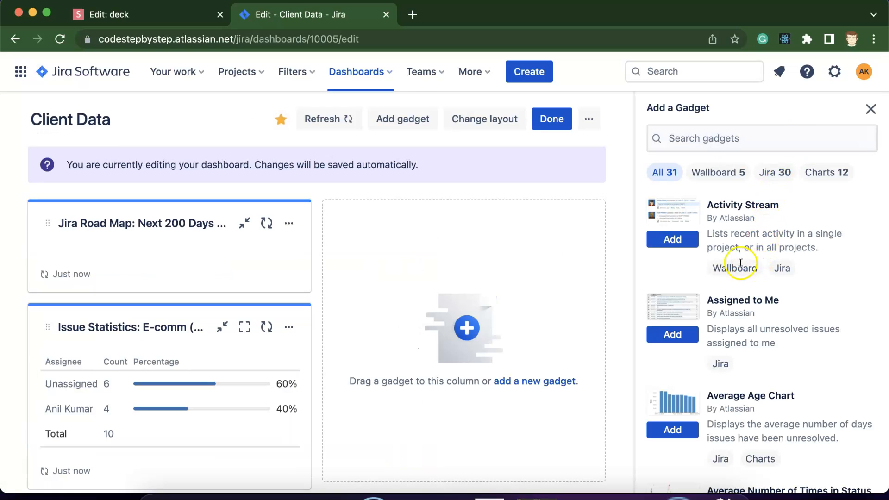
click(680, 240)
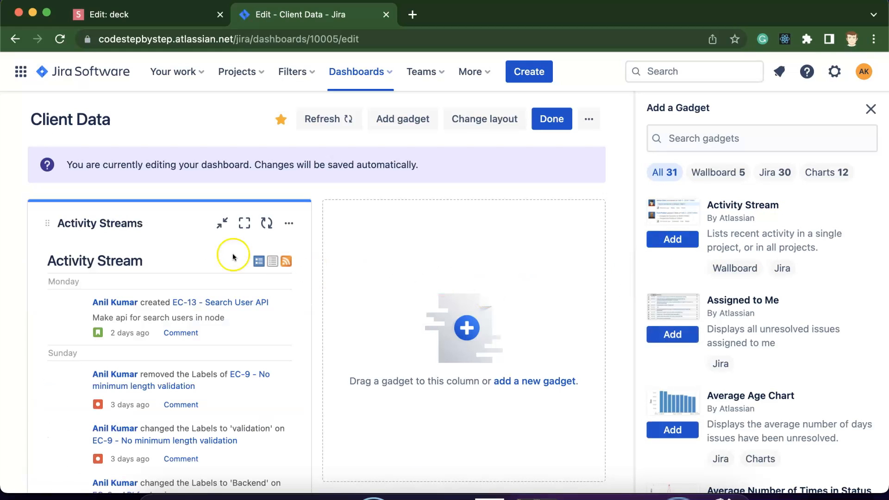
drag(137, 217, 389, 224)
click(552, 119)
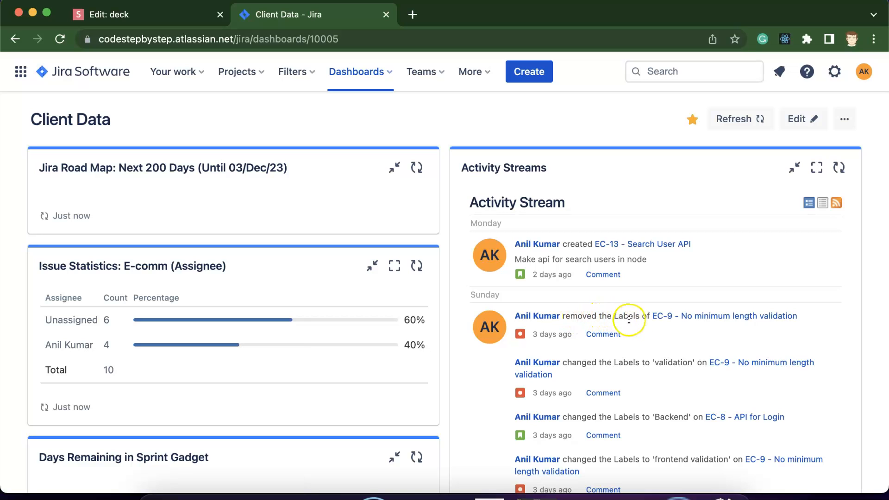
- Examine the activity entries in the Activity Stream gadget, loading the older ones as well
scroll(639, 321, down, 5)
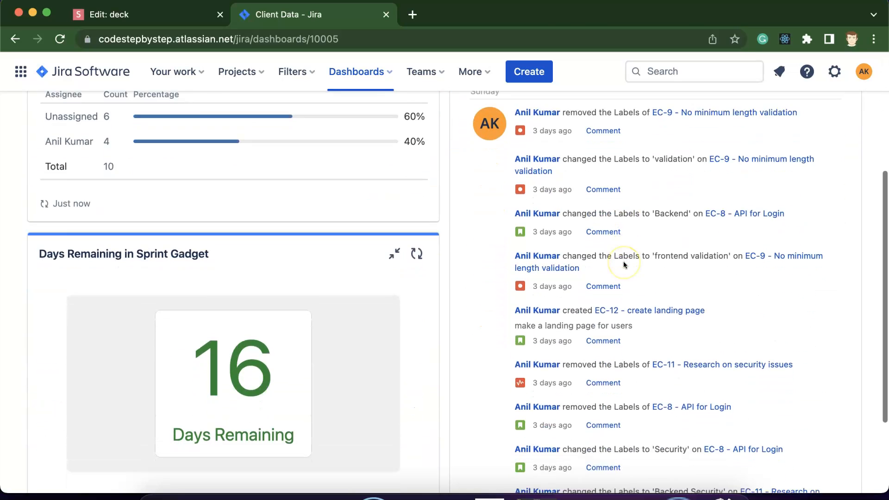
scroll(624, 261, down, 3)
scroll(624, 262, up, 5)
scroll(624, 265, down, 5)
click(647, 433)
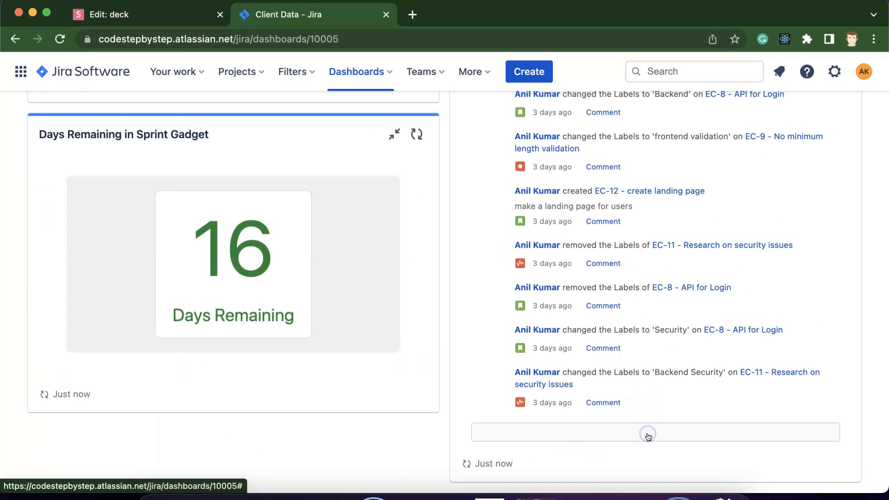
scroll(624, 285, down, 7)
scroll(625, 285, up, 15)
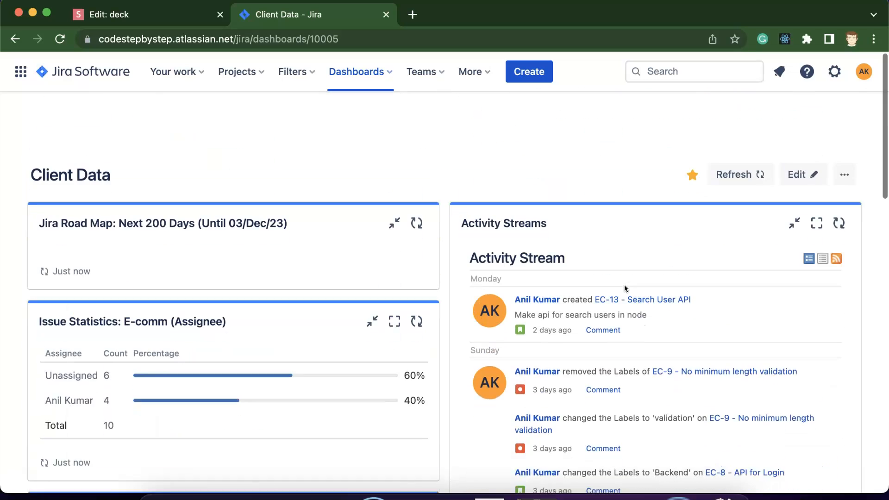
scroll(624, 285, down, 1)
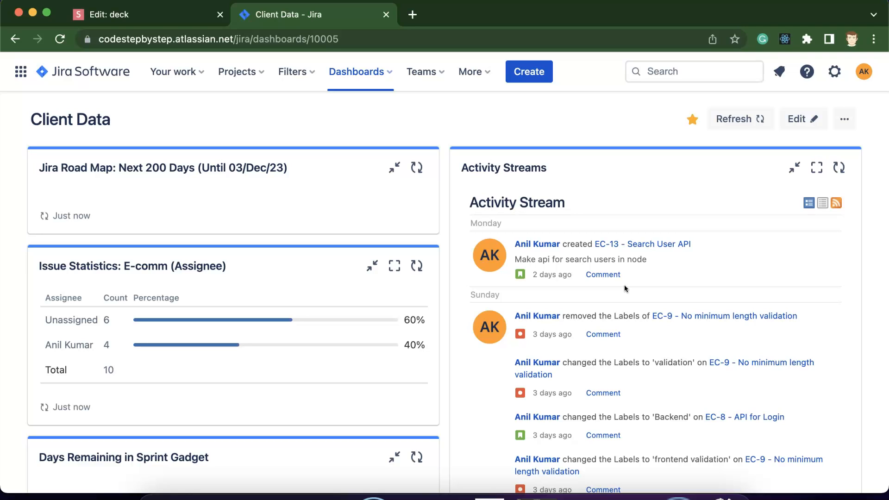
scroll(496, 371, down, 3)
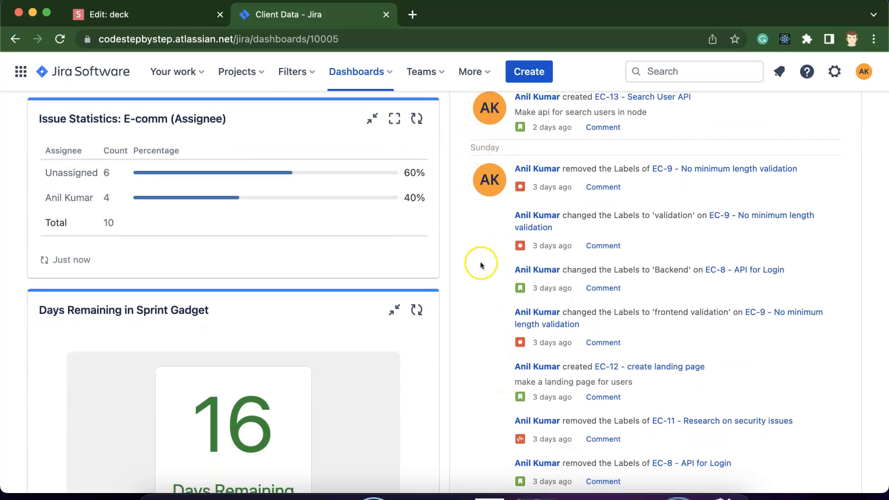
scroll(485, 295, down, 15)
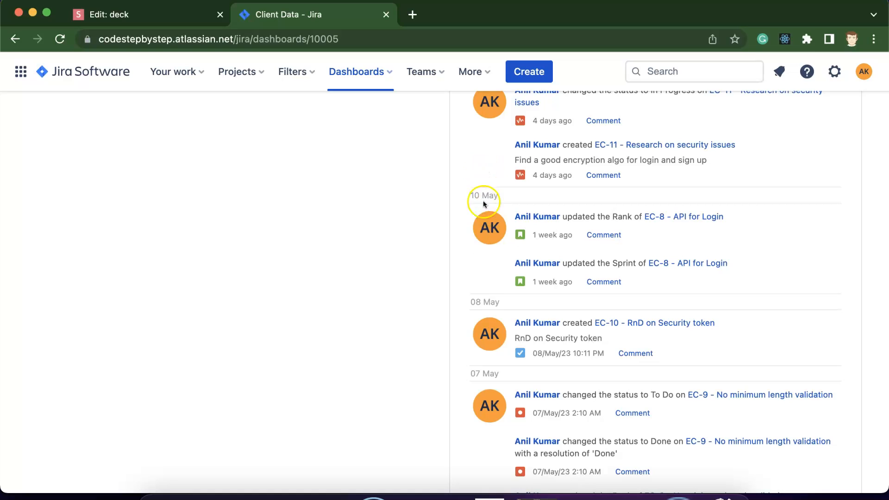
scroll(488, 310, up, 15)
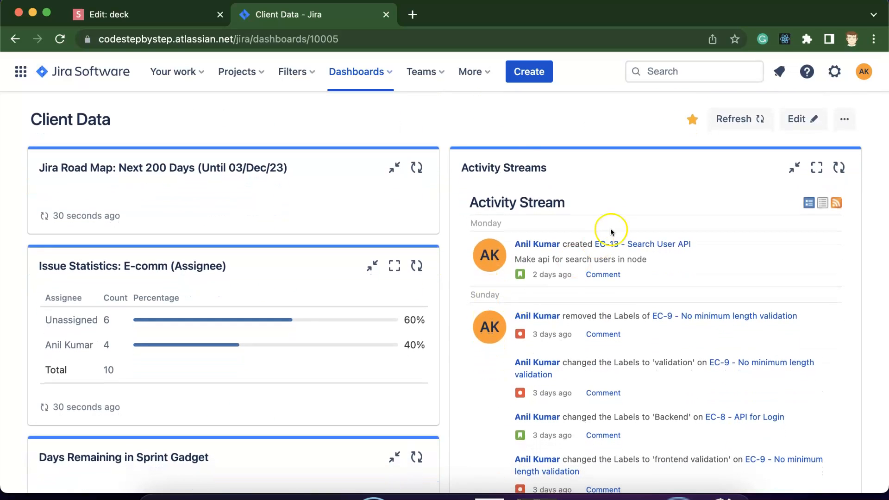
- Reopen the Client Data dashboard for editing and add the Issues in progress gadget
click(800, 118)
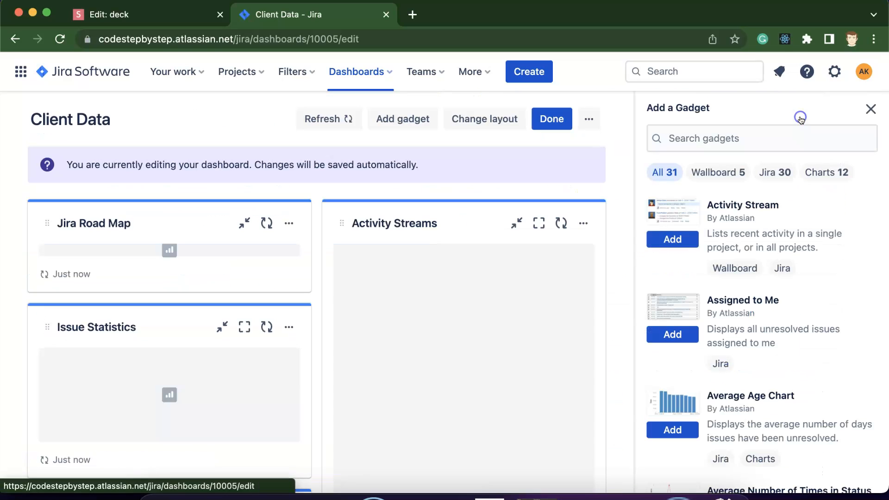
scroll(761, 298, down, 8)
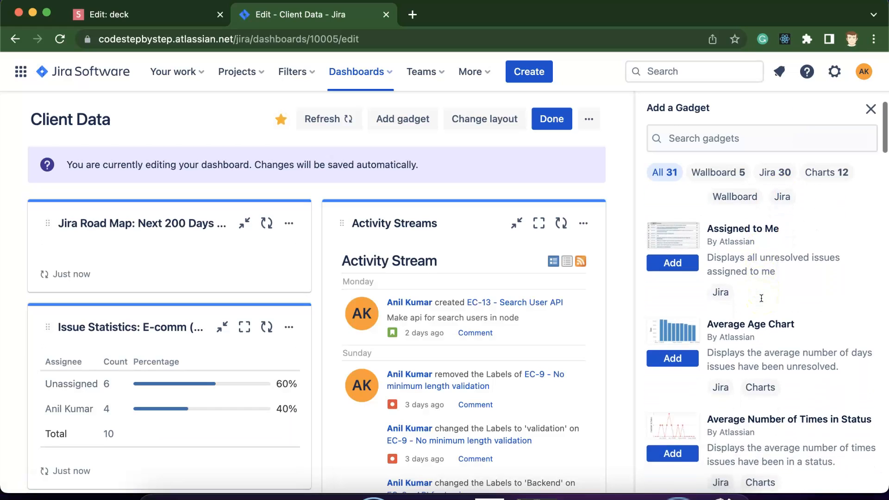
scroll(762, 298, down, 5)
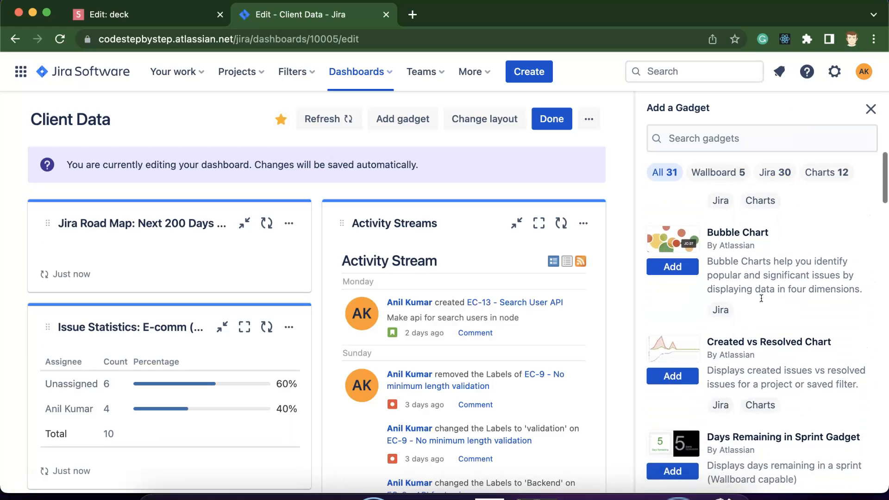
scroll(761, 299, down, 8)
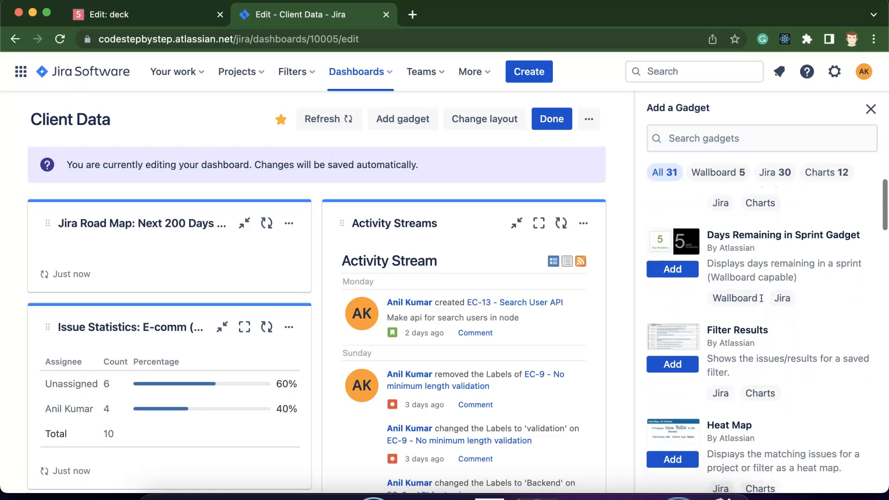
scroll(761, 299, down, 4)
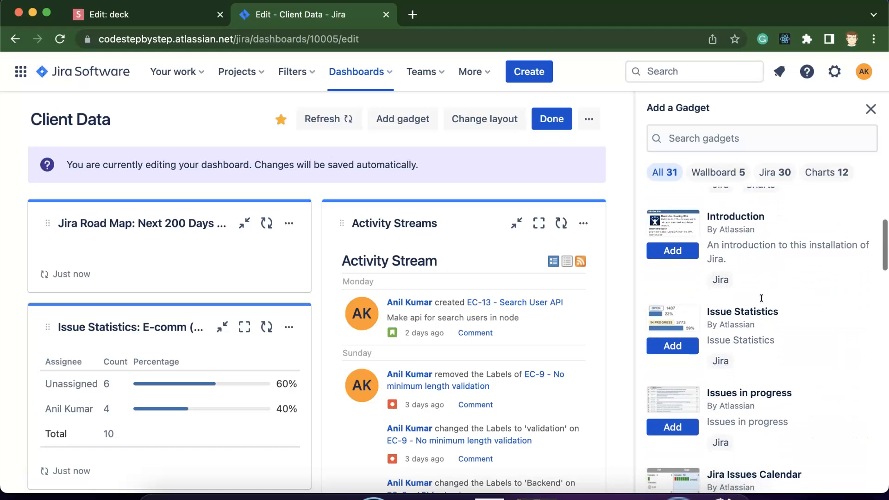
scroll(755, 343, down, 2)
scroll(750, 356, down, 1)
click(680, 342)
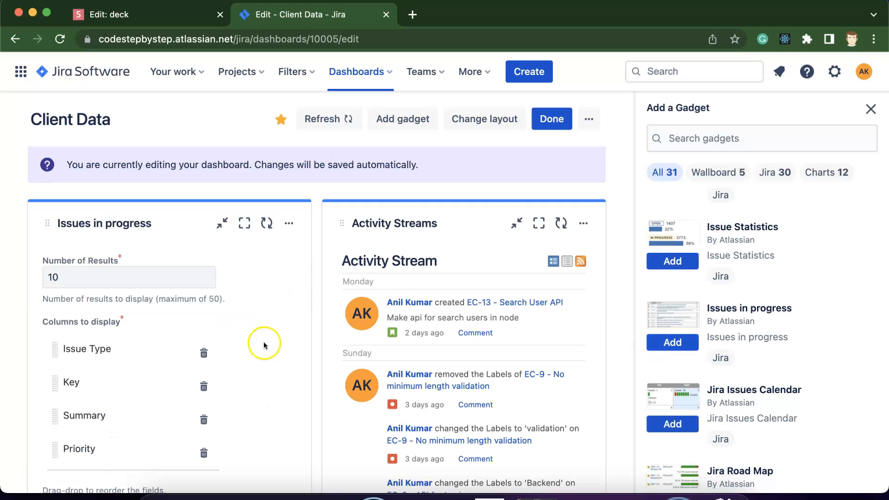
- Save the Issues in progress gadget with 10 results, the Issue Type, Key, Summary and Priority columns, and auto refresh off
scroll(264, 342, down, 4)
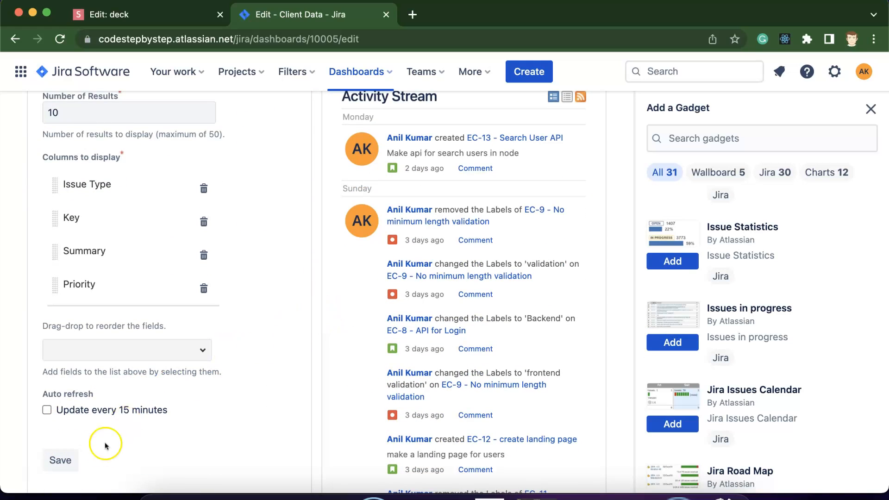
scroll(202, 325, up, 3)
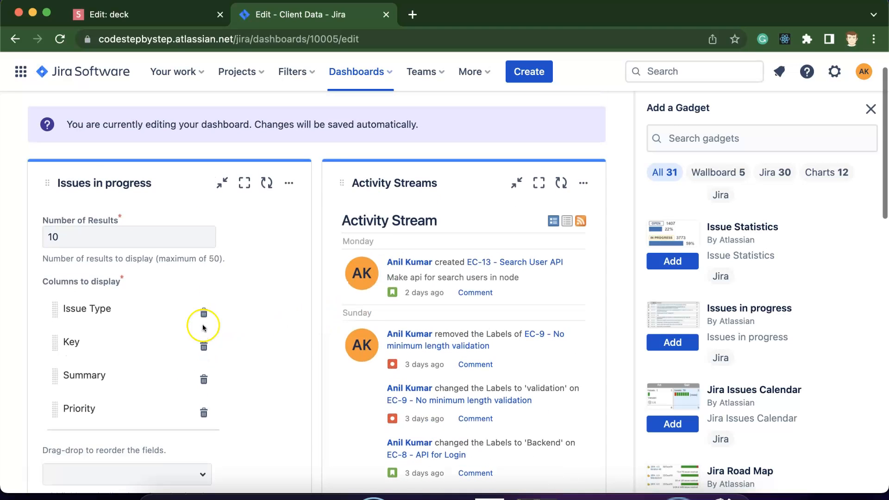
scroll(120, 381, down, 5)
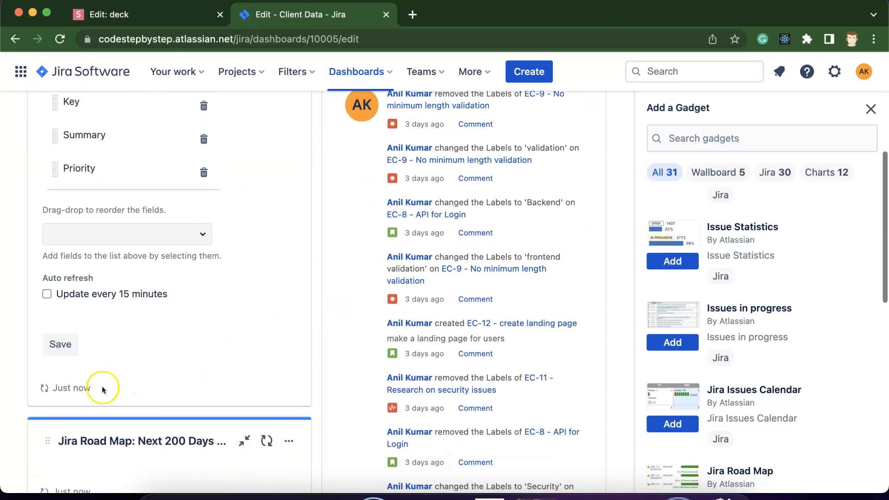
click(59, 345)
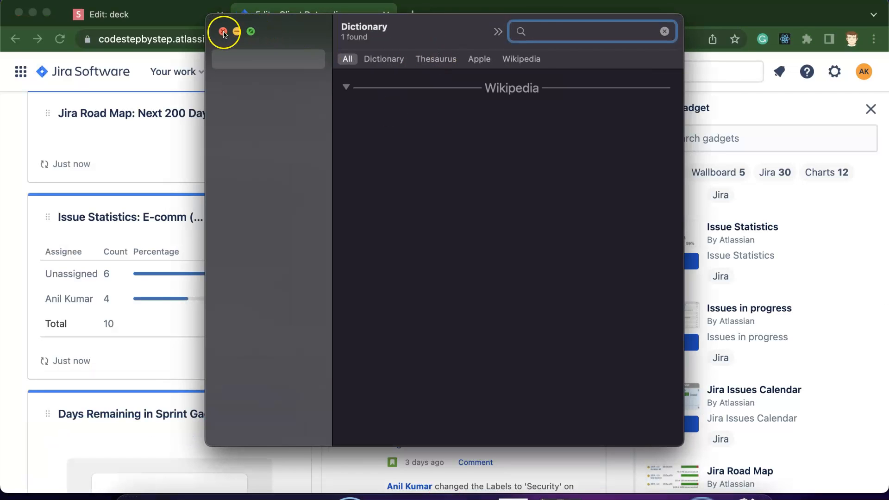
- Close the Dictionary window and finish editing the Client Data dashboard
click(221, 31)
scroll(361, 198, up, 6)
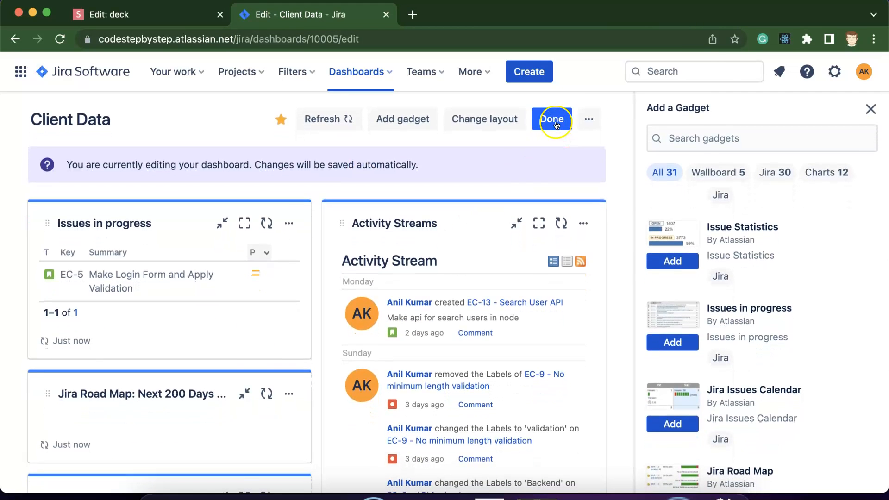
click(553, 120)
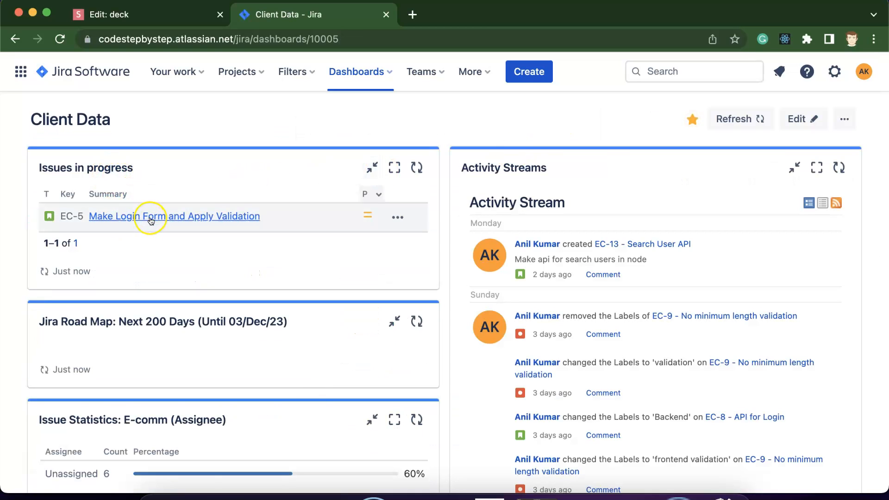
- Review the gadgets on the Client Data dashboard, including the days remaining in the sprint, and check the list of available dashboards
scroll(158, 269, down, 5)
scroll(160, 273, down, 5)
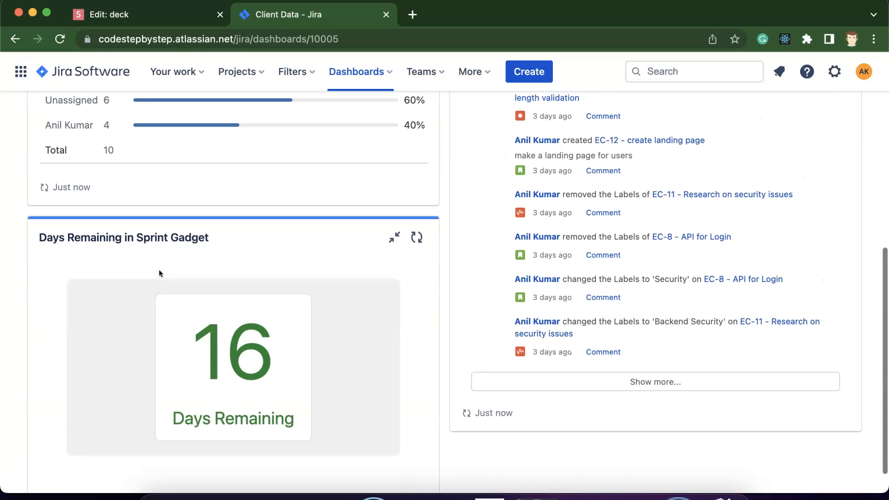
drag(194, 354, 256, 352)
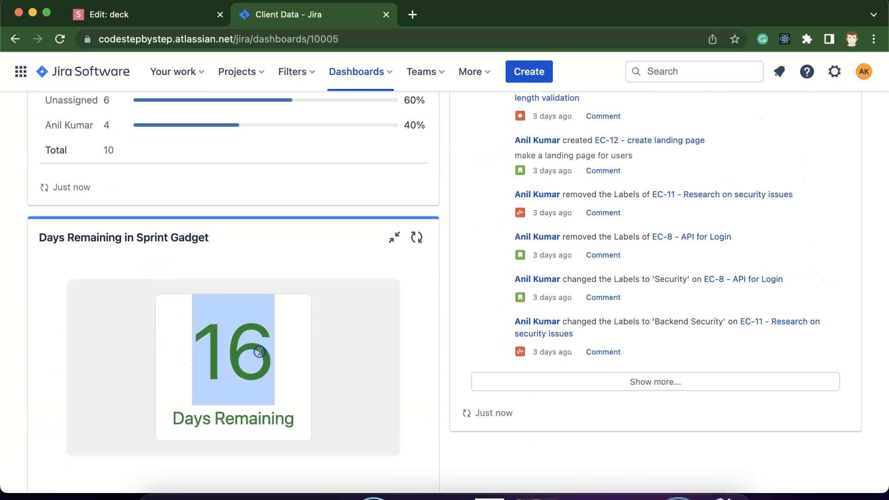
scroll(194, 291, up, 10)
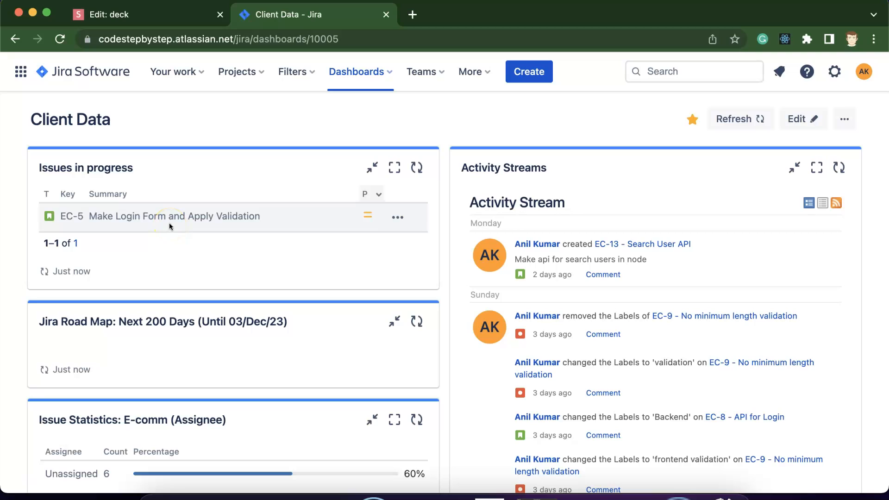
click(364, 75)
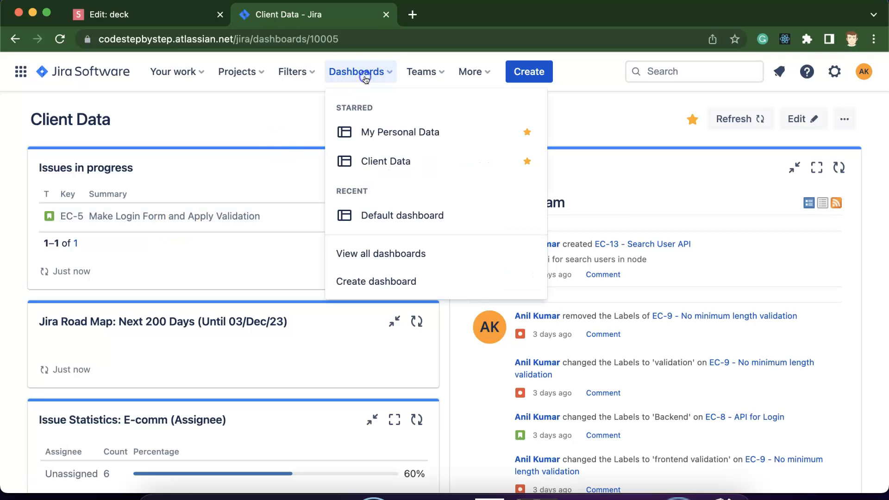
click(8, 193)
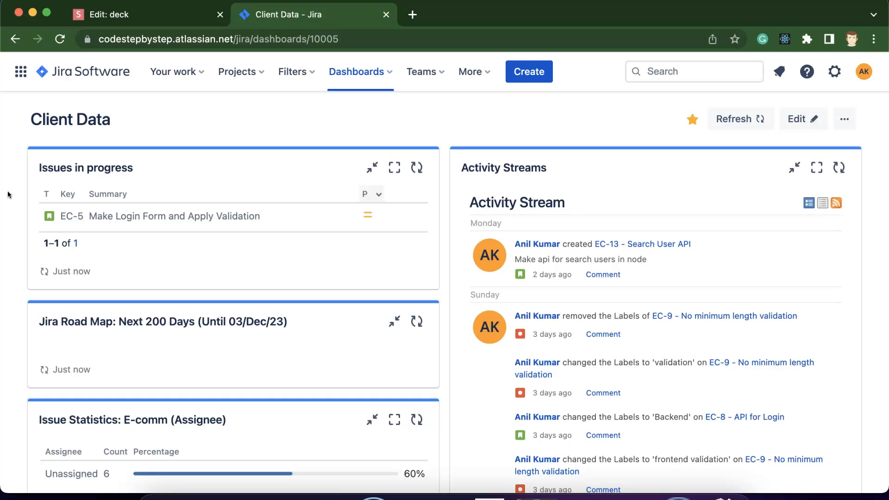
- Switch to the slides.com deck and advance from the Create Dashboard slide to the closing slide
click(169, 14)
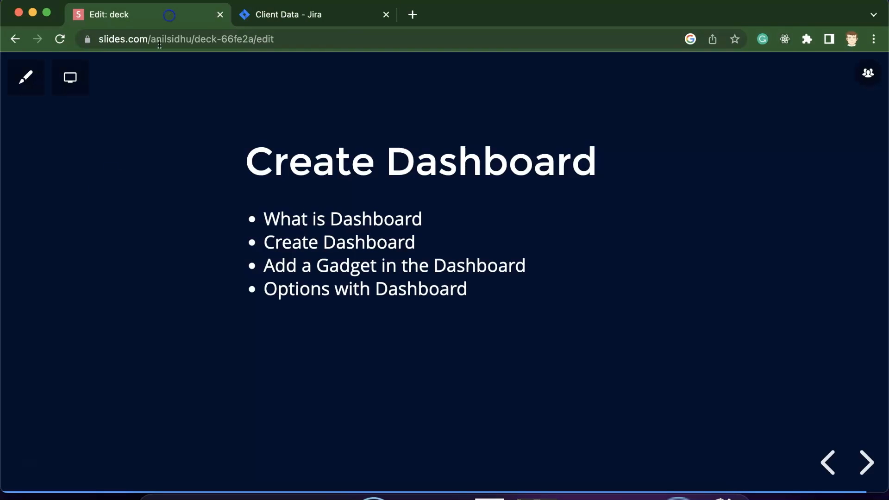
key(Right)
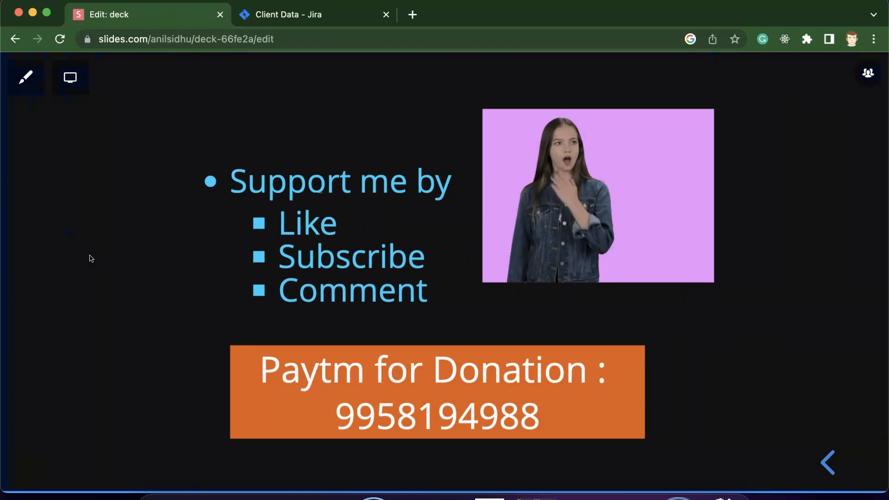